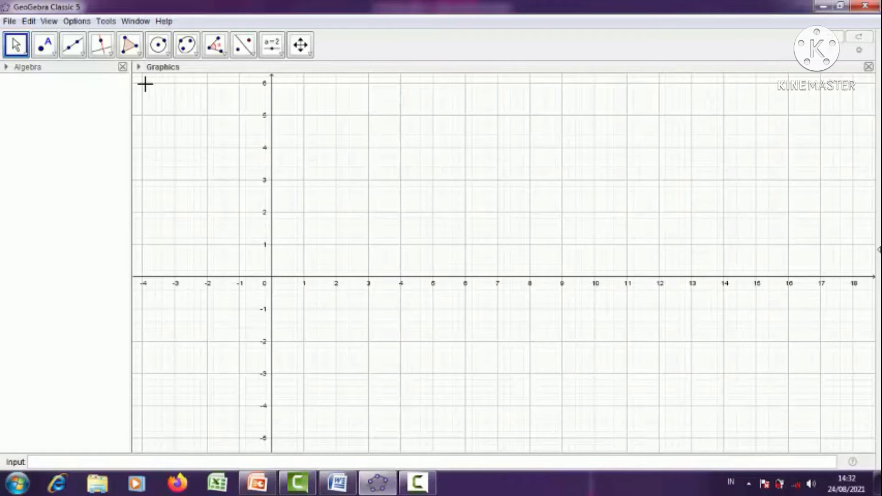
# Show the 3D Graphics view beside the 2D Graphics view and widen it.
pyautogui.click(50, 22)
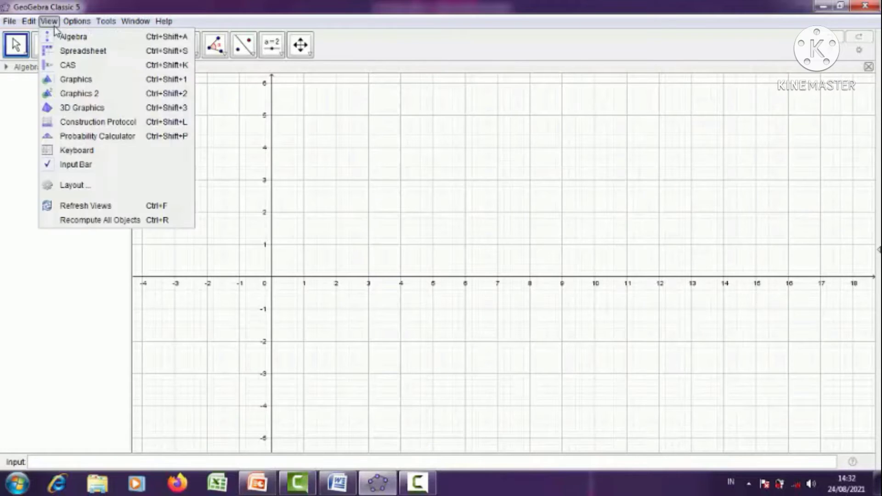
pyautogui.click(84, 110)
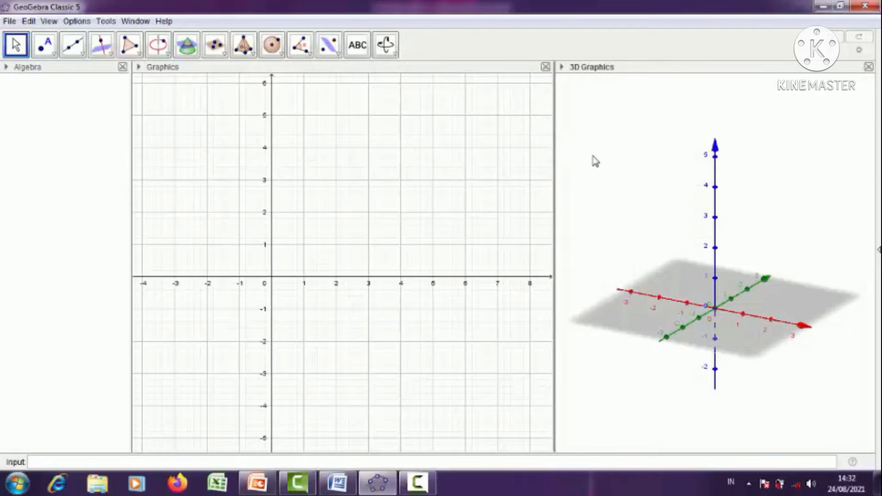
pyautogui.moveTo(554, 179); pyautogui.dragTo(489, 156)
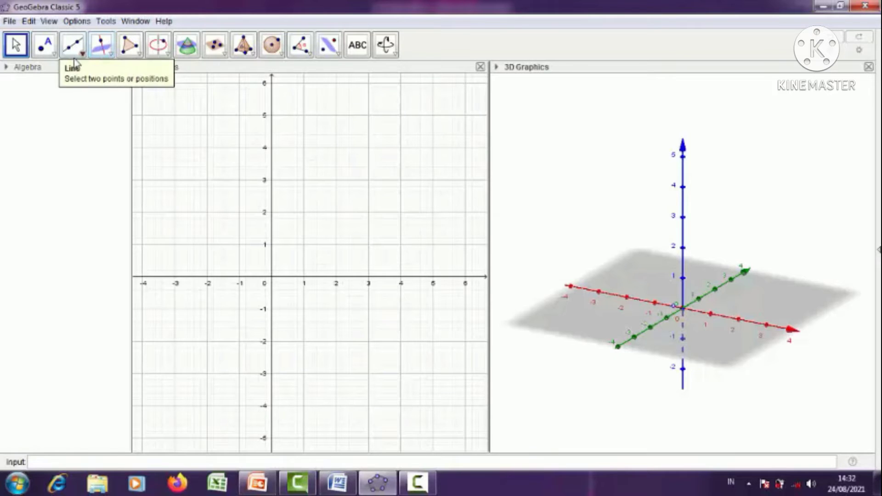
# Place two points on the x-axis of the 2D view, at (-3, 0) and at the origin (0, 0).
pyautogui.click(48, 50)
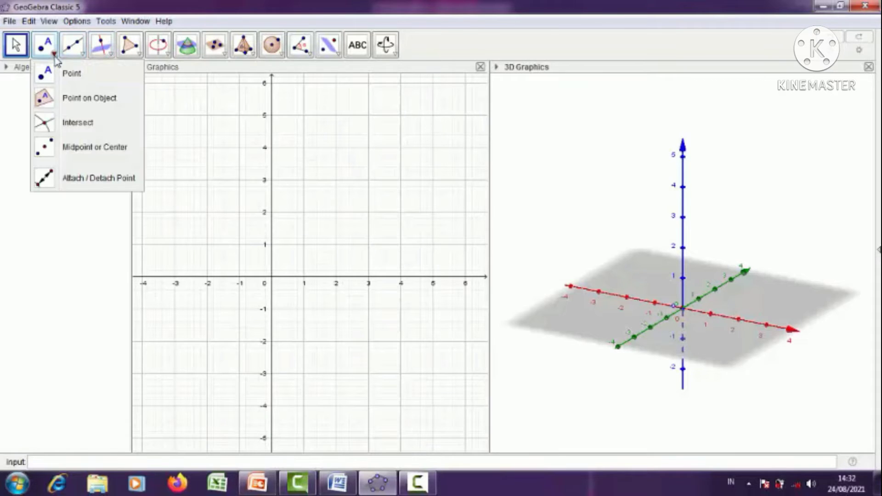
pyautogui.click(72, 78)
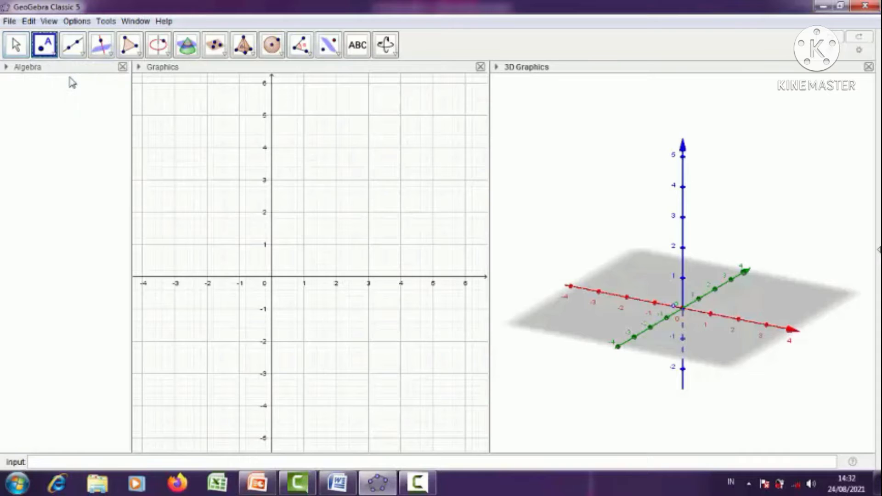
pyautogui.click(176, 278)
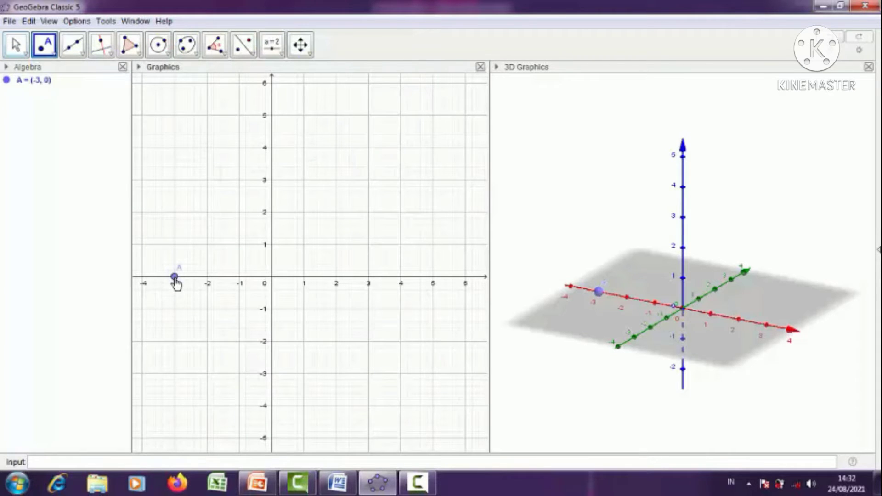
pyautogui.click(272, 278)
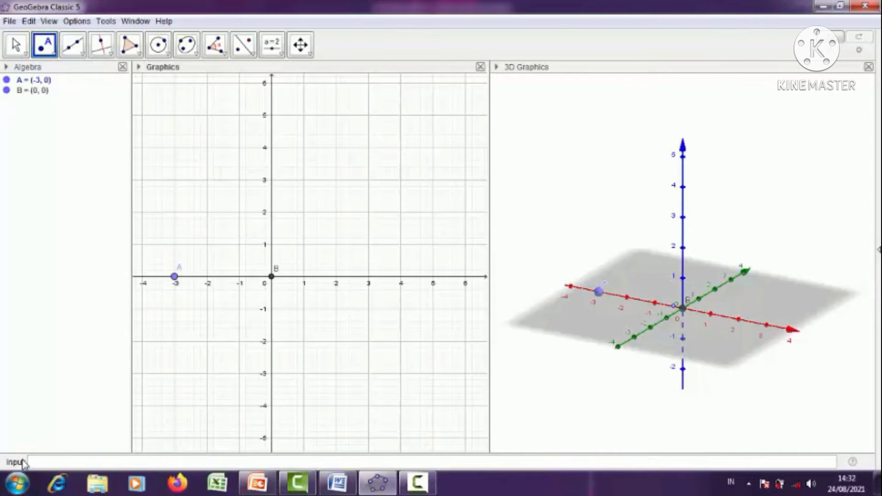
# Create a cube from points A and B with the command Cube(A, B).
pyautogui.click(39, 464)
pyautogui.write('(')
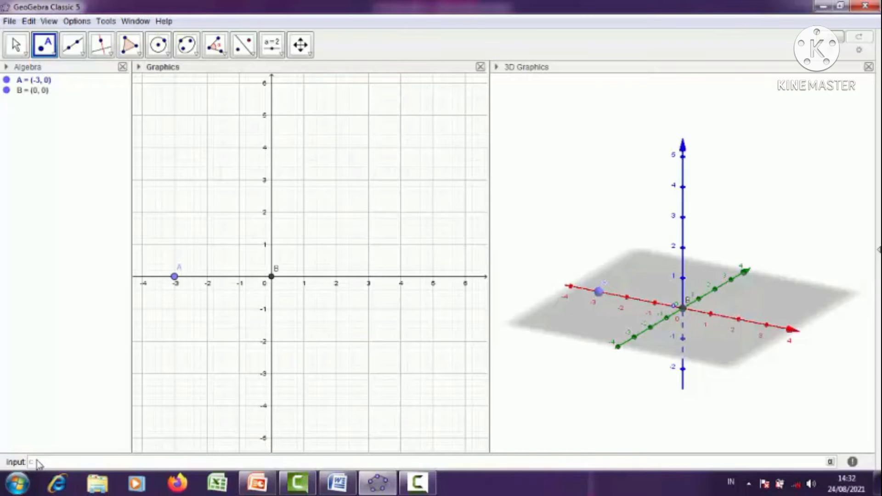
pyautogui.write('ube')
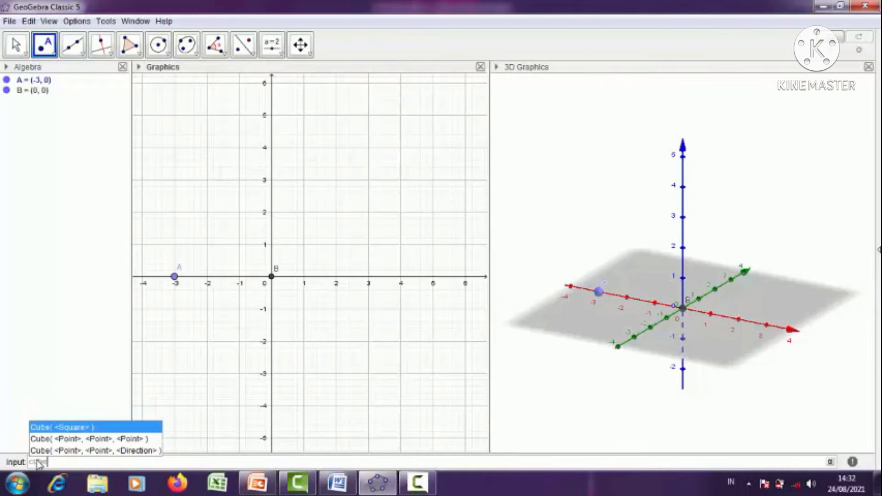
pyautogui.click(74, 441)
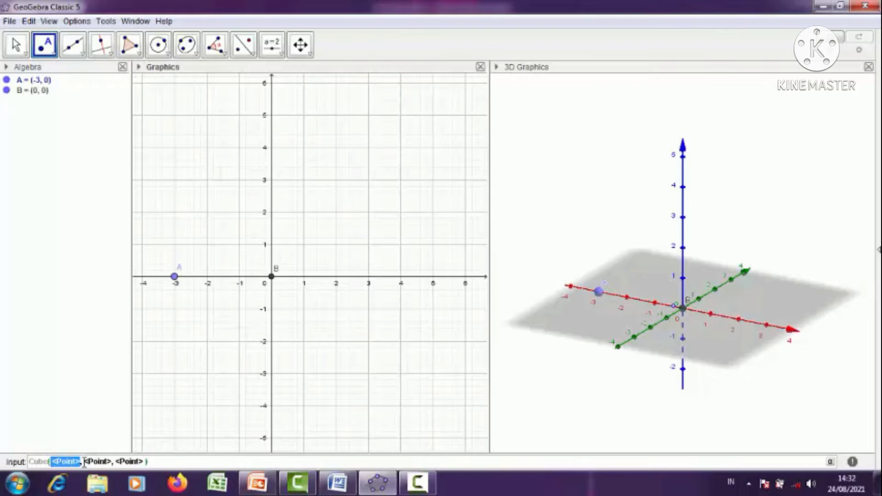
pyautogui.write('A')
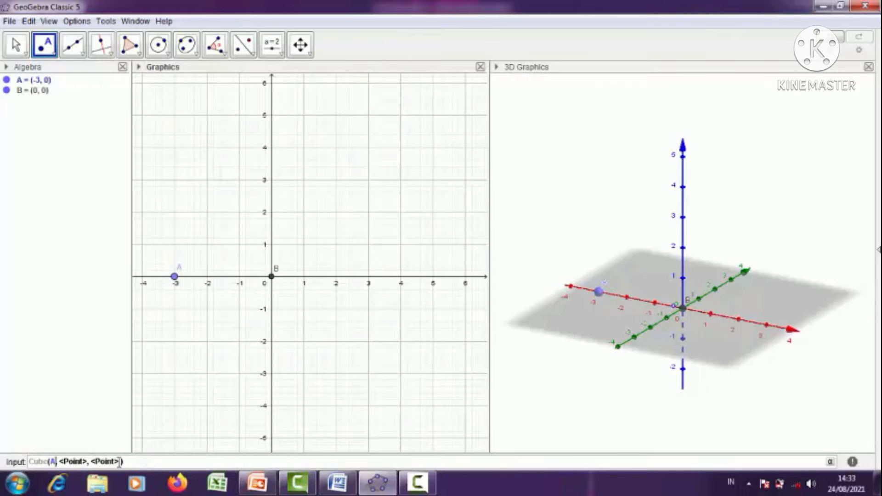
pyautogui.moveTo(119, 461); pyautogui.dragTo(62, 462)
pyautogui.press('BackSpace')
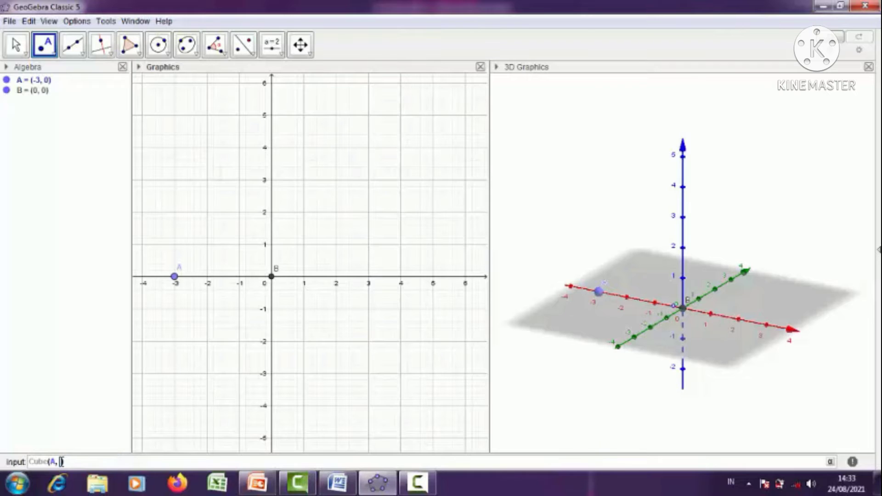
pyautogui.write('B')
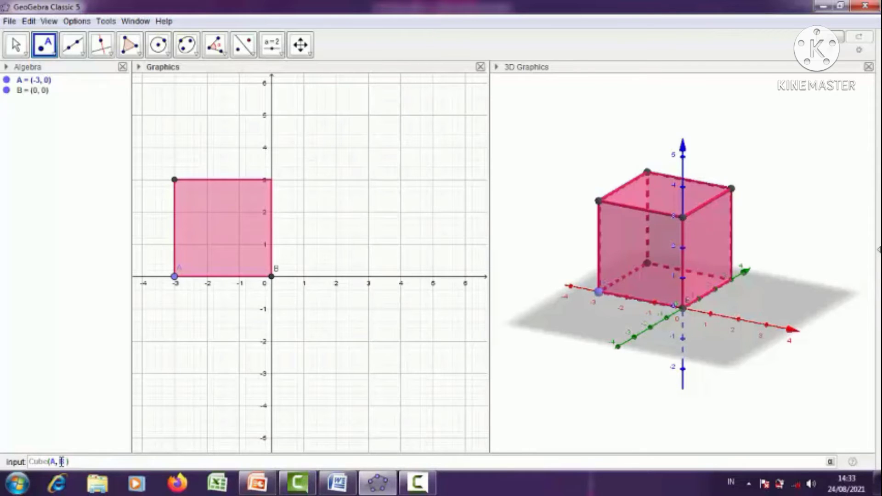
pyautogui.press('Return')
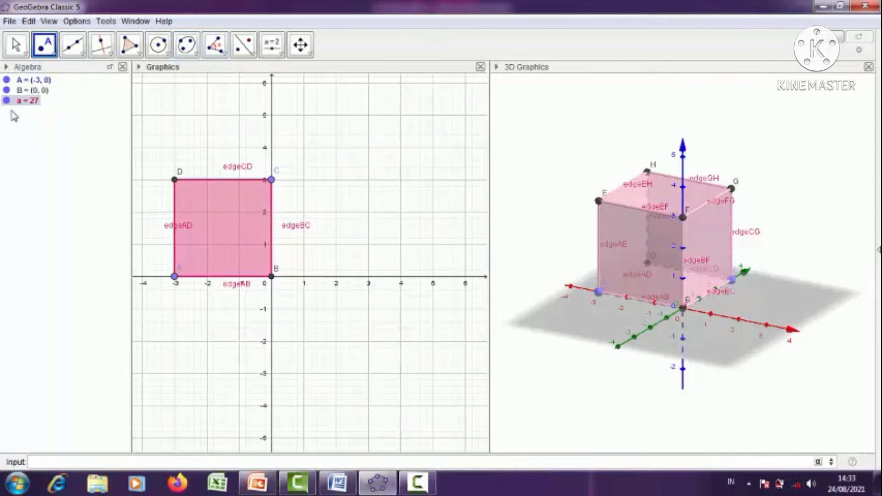
# Show the auxiliary objects in the Algebra view and sort its list by object type.
pyautogui.click(6, 67)
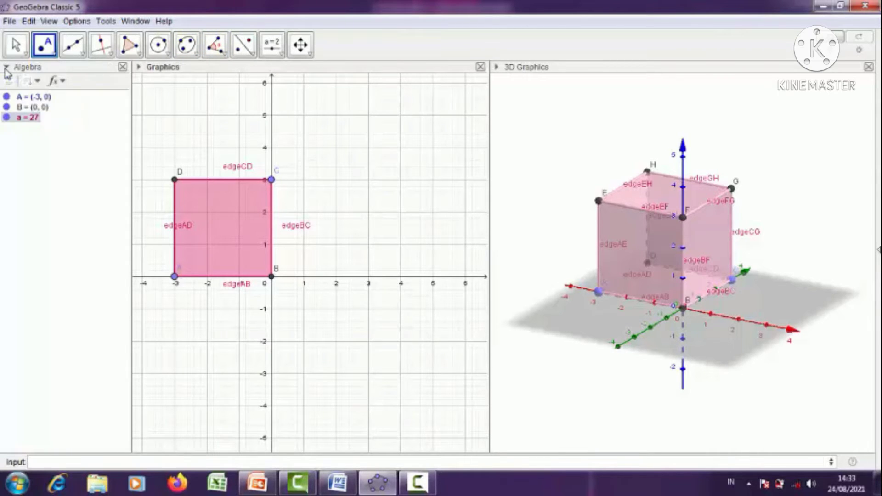
pyautogui.click(8, 83)
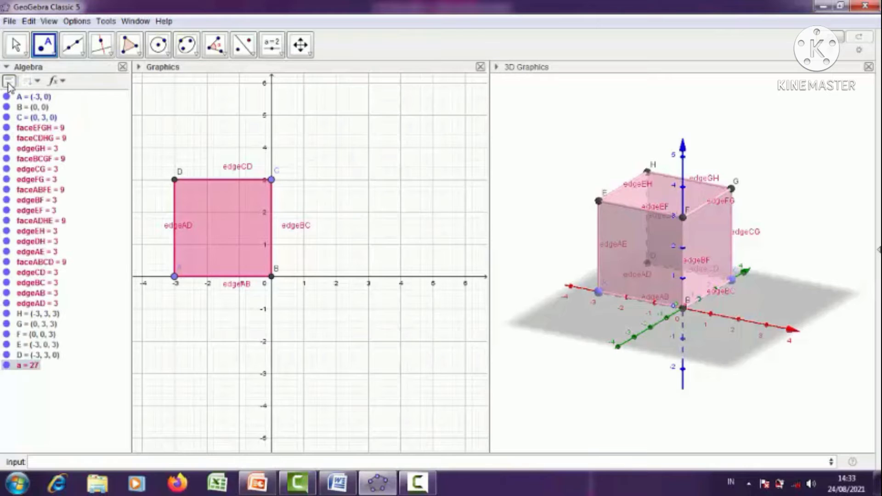
pyautogui.click(32, 81)
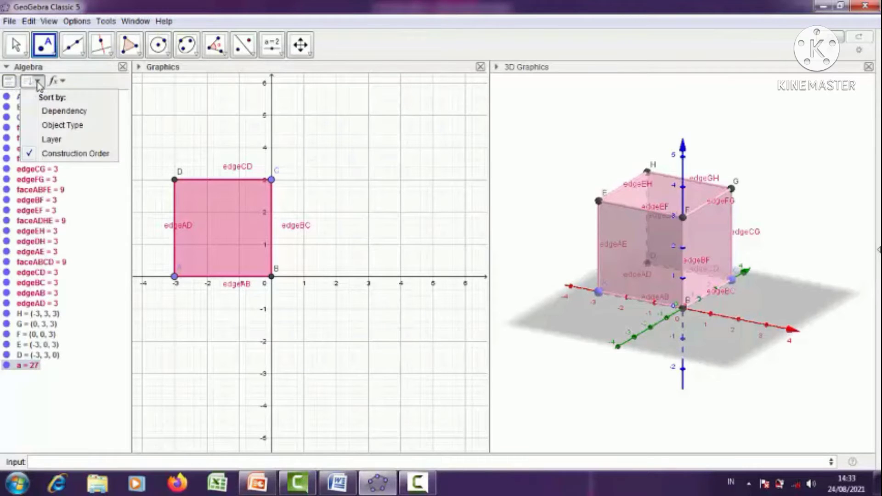
pyautogui.click(64, 125)
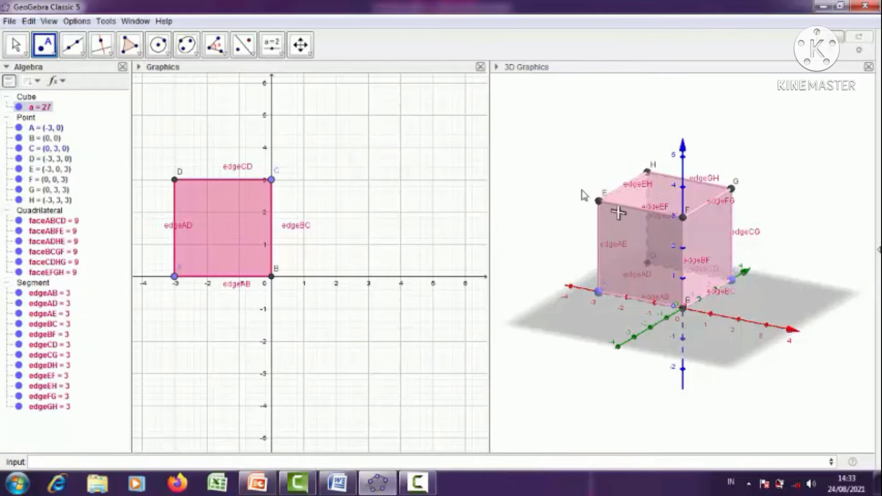
# Hide the labels of all the cube's edge segments.
pyautogui.click(39, 286)
pyautogui.rightClick(39, 288)
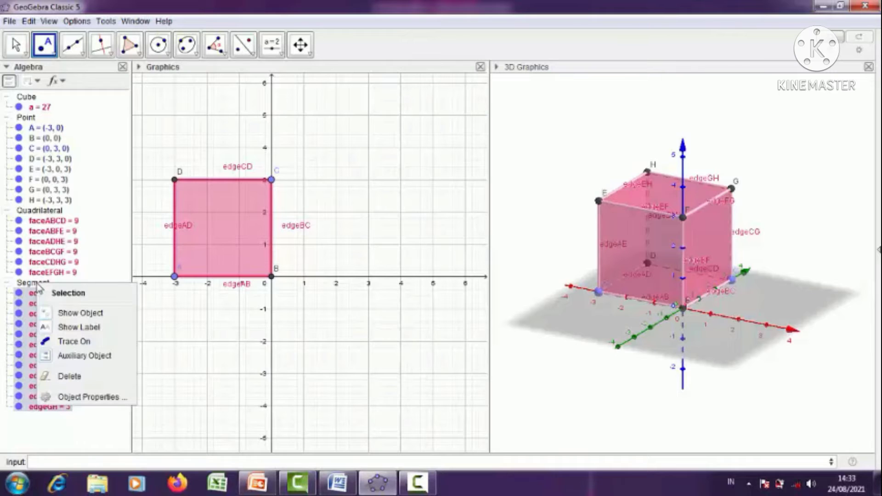
pyautogui.click(68, 328)
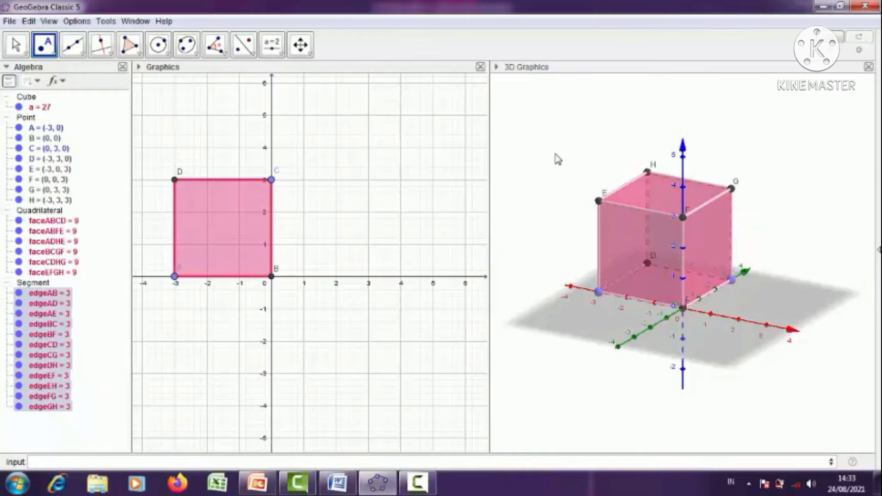
pyautogui.click(497, 68)
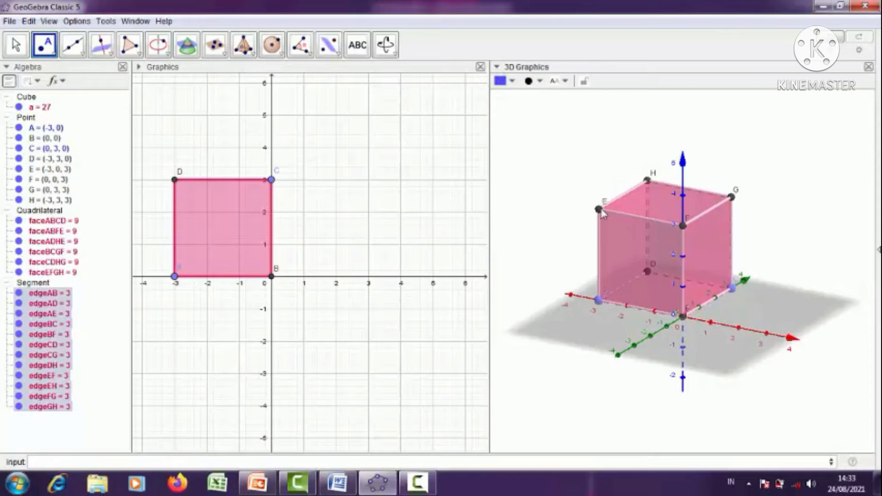
pyautogui.click(587, 206)
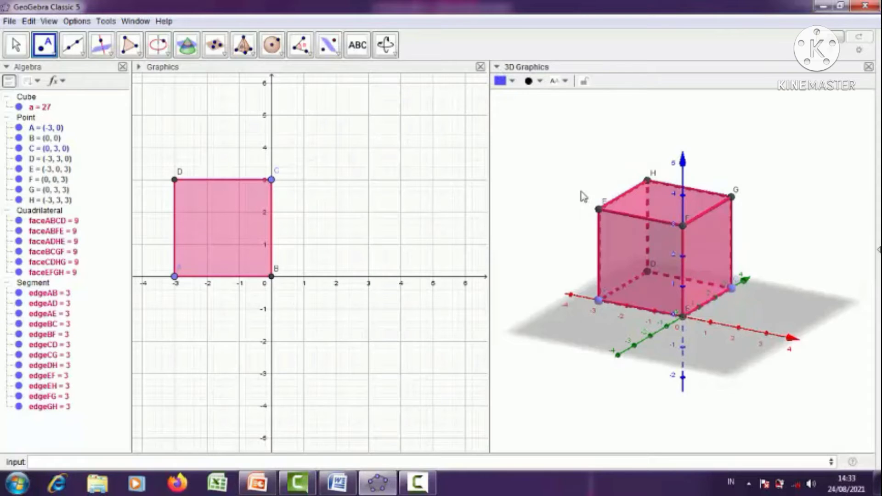
pyautogui.click(499, 69)
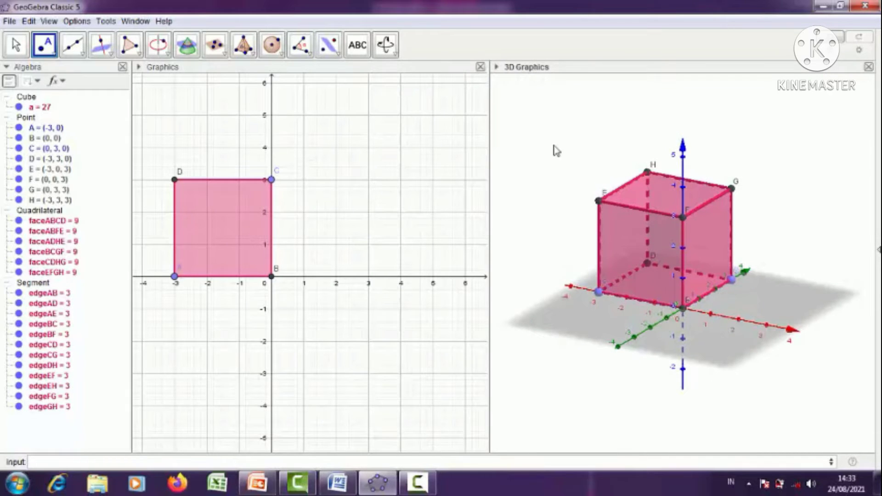
# Hide the coordinate axes and the base plane in the 3D Graphics view.
pyautogui.rightClick(577, 128)
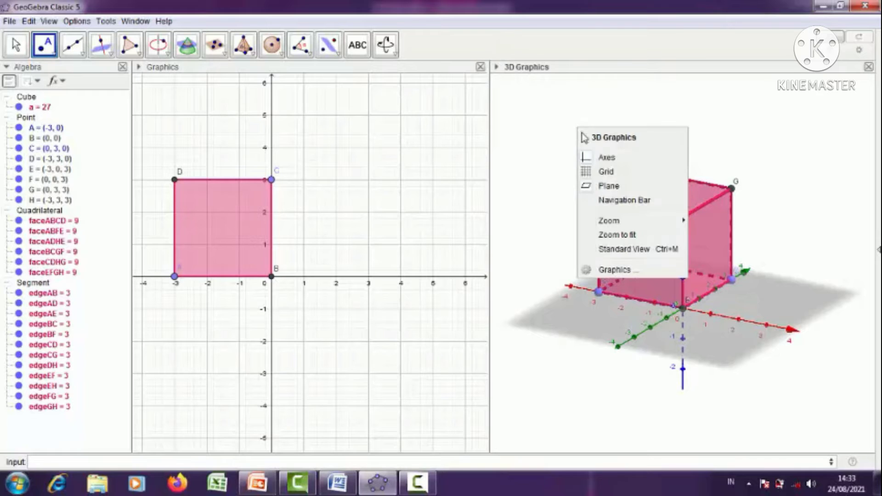
pyautogui.click(603, 159)
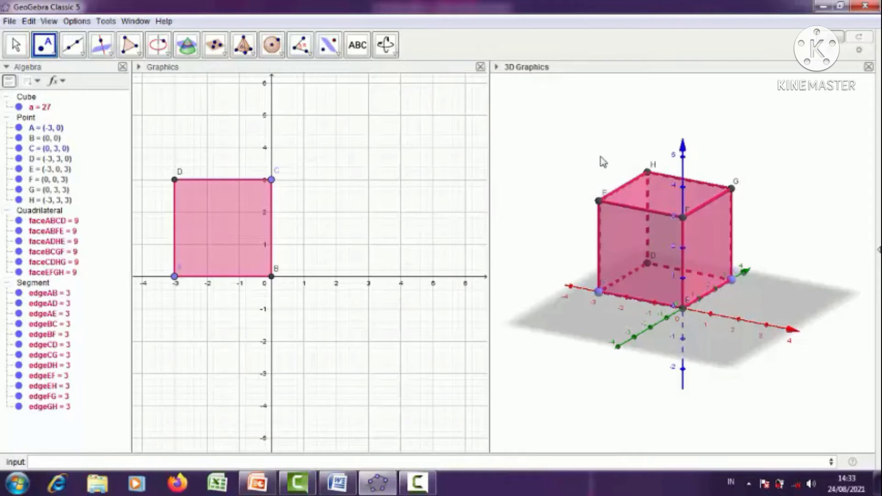
pyautogui.rightClick(583, 132)
pyautogui.click(605, 193)
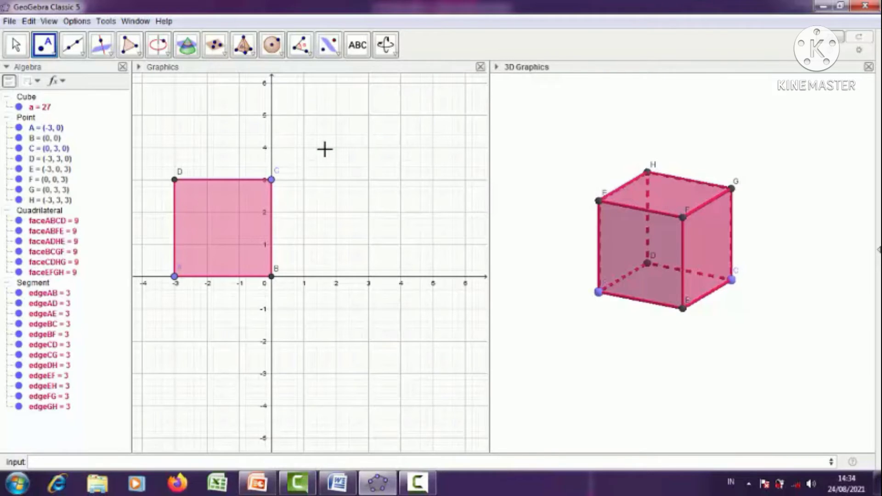
# Set the color of all the cube's points to green in their object properties.
pyautogui.click(29, 119)
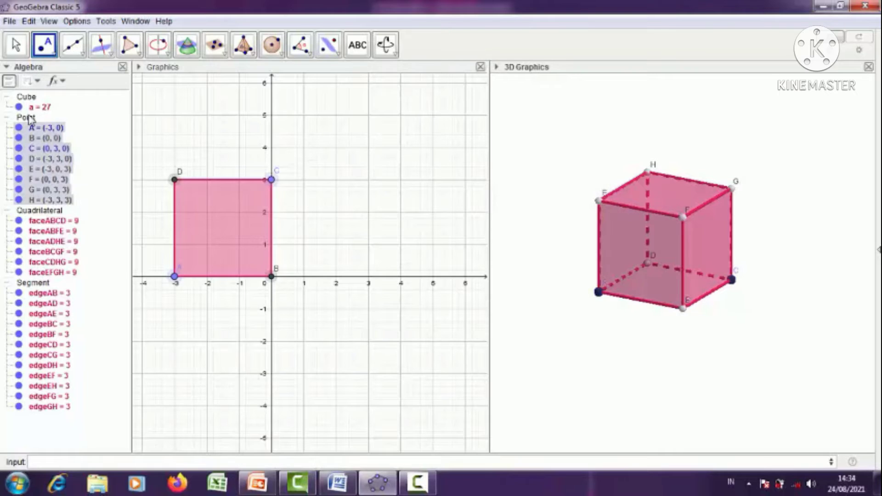
pyautogui.rightClick(30, 118)
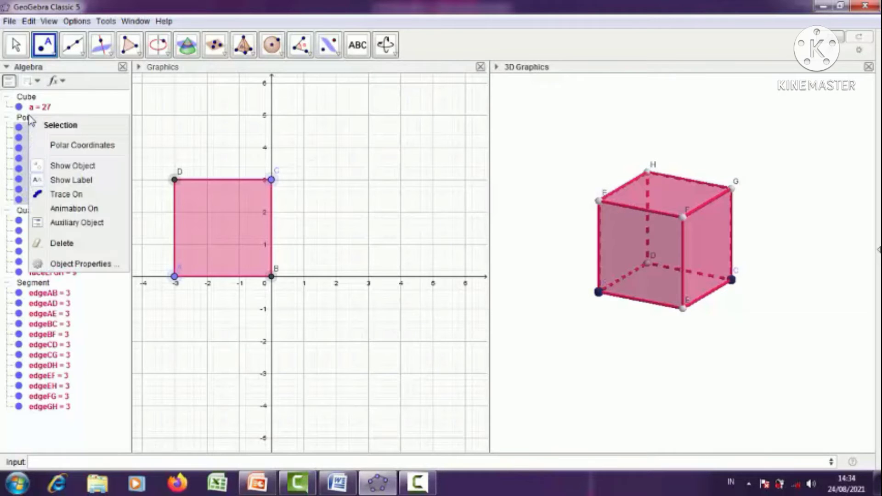
pyautogui.click(70, 265)
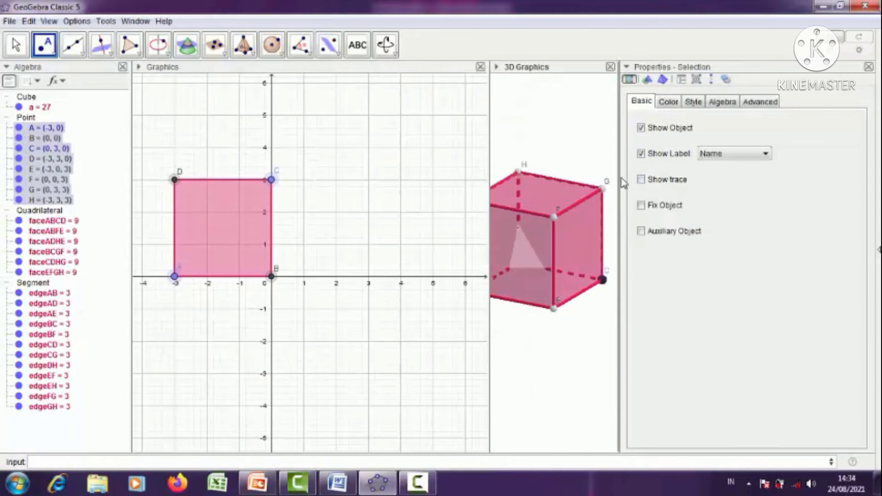
pyautogui.moveTo(619, 182); pyautogui.dragTo(729, 202)
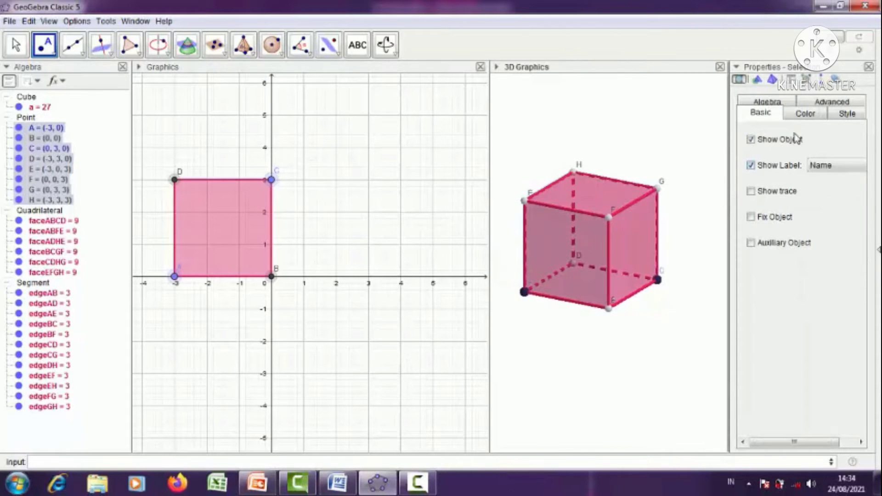
pyautogui.click(805, 113)
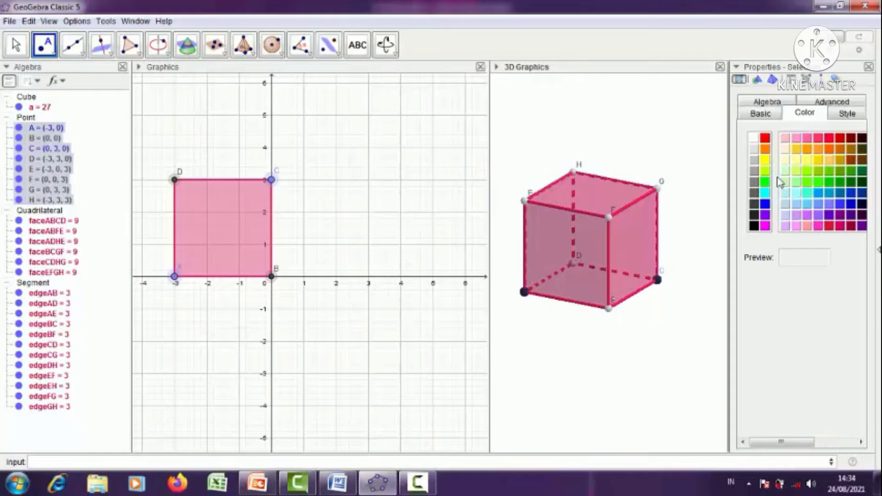
pyautogui.click(765, 182)
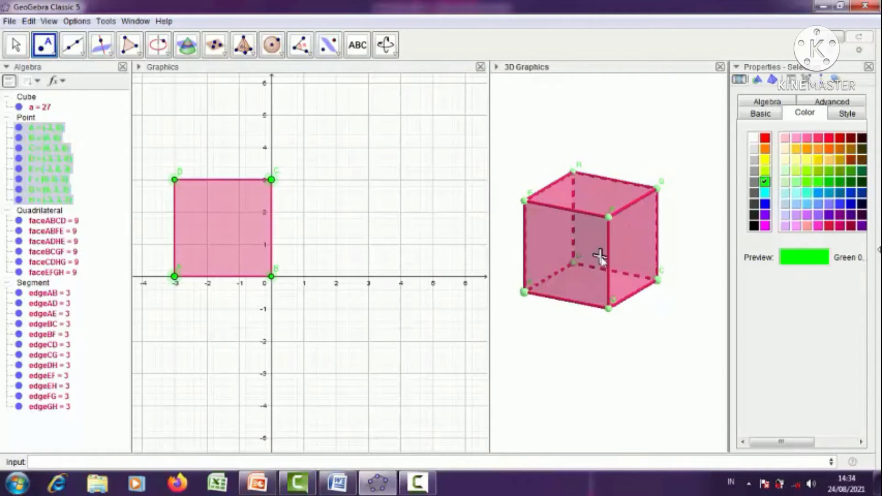
# Set the color of all the cube's edge segments to orange and close the properties view.
pyautogui.click(27, 286)
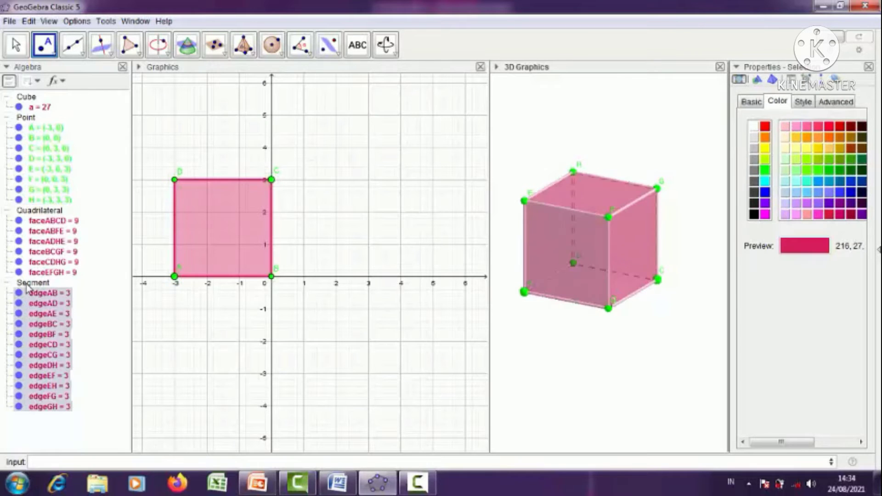
pyautogui.rightClick(27, 287)
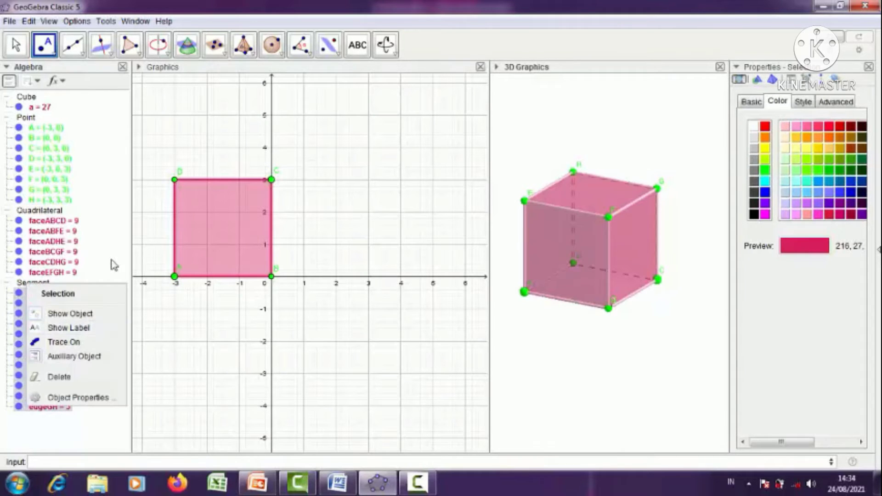
pyautogui.press('Escape')
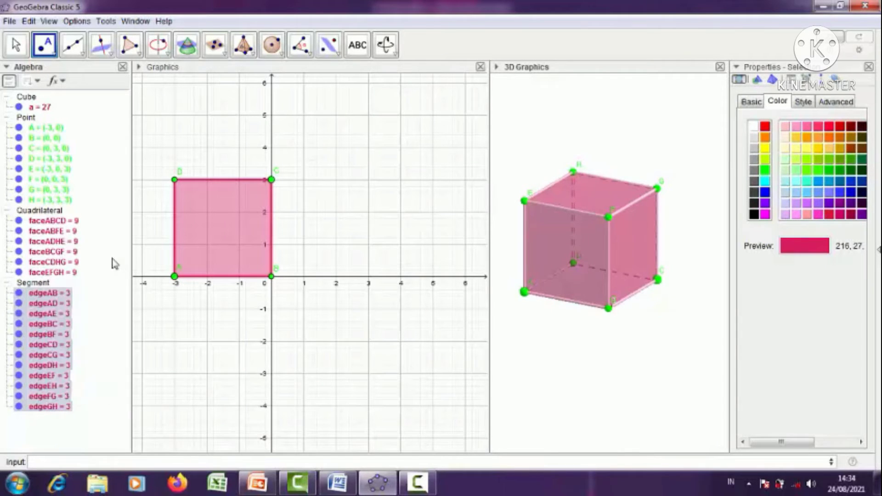
pyautogui.click(766, 138)
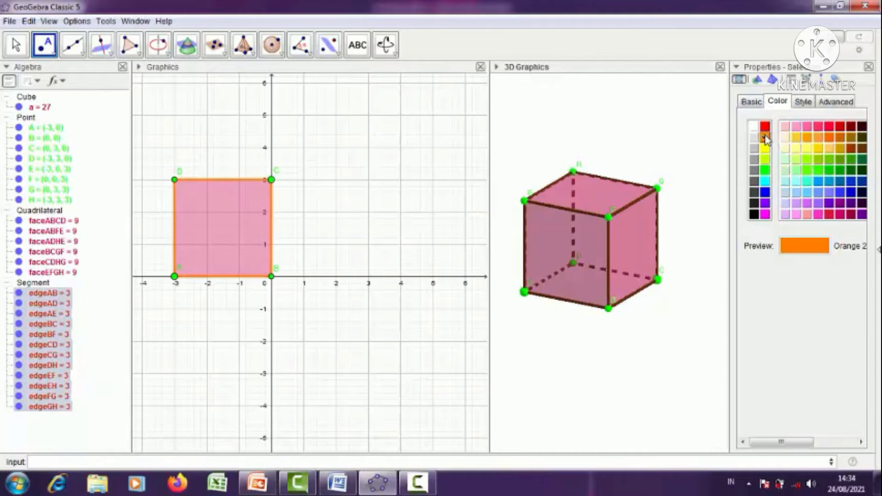
pyautogui.click(682, 165)
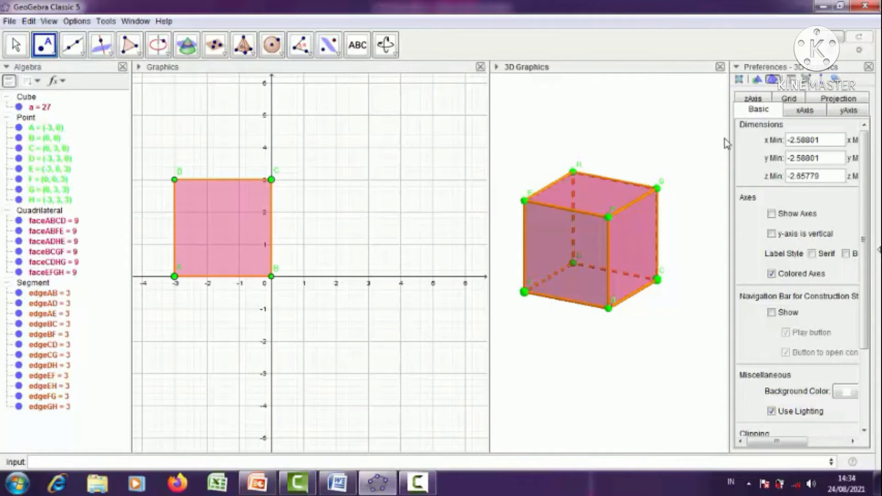
pyautogui.click(869, 68)
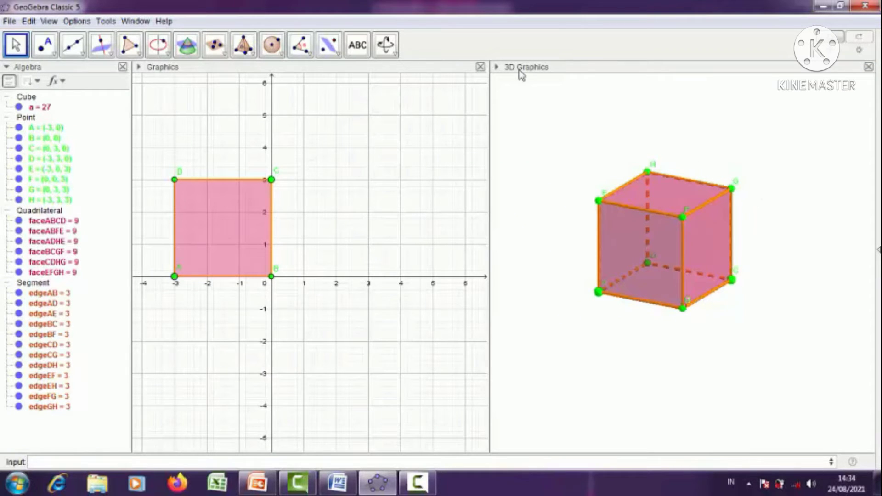
# Create the unfolded net of the cube with the Net tool.
pyautogui.click(254, 56)
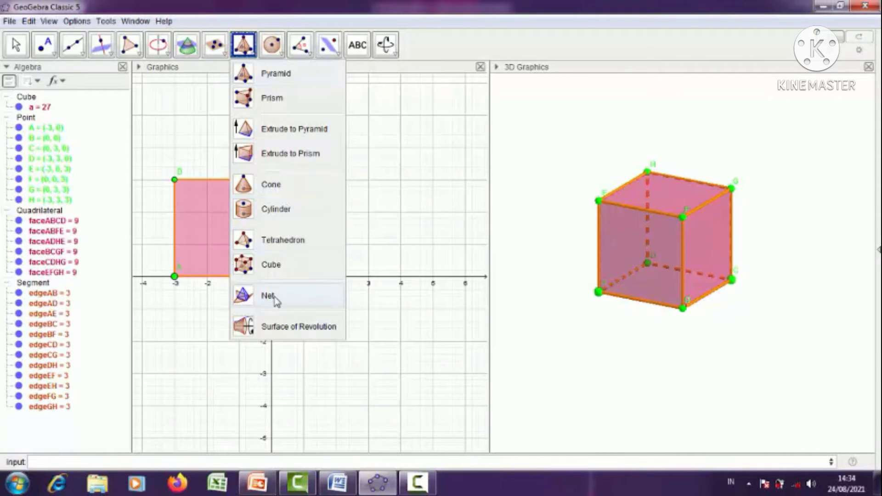
pyautogui.click(275, 299)
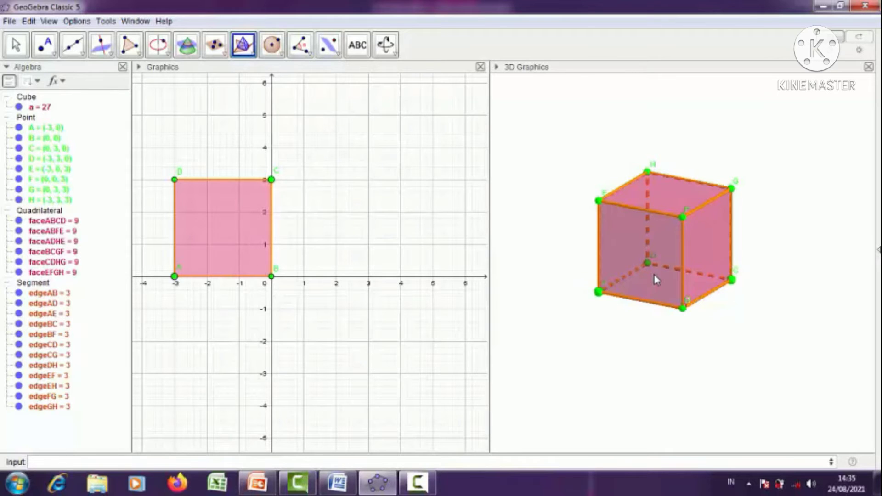
pyautogui.click(655, 280)
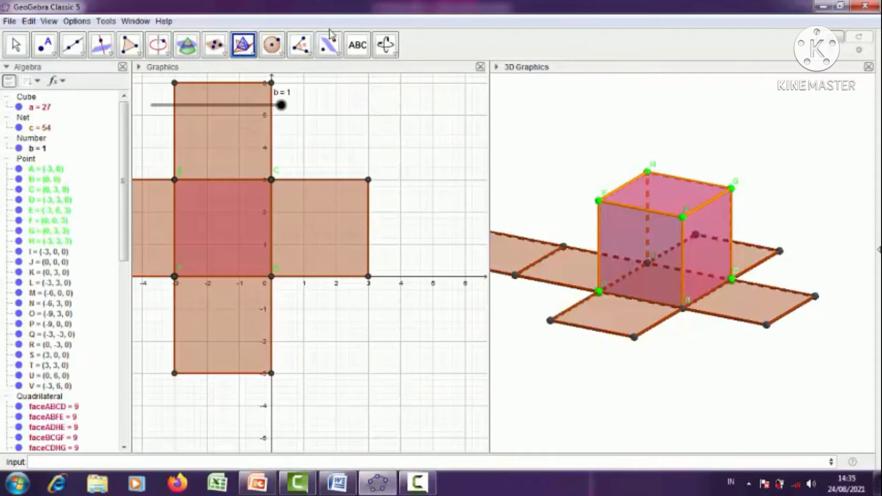
# Run and stop the animation of the net's slider b, and set b back to 1.
pyautogui.click(389, 51)
pyautogui.moveTo(666, 145); pyautogui.dragTo(735, 182)
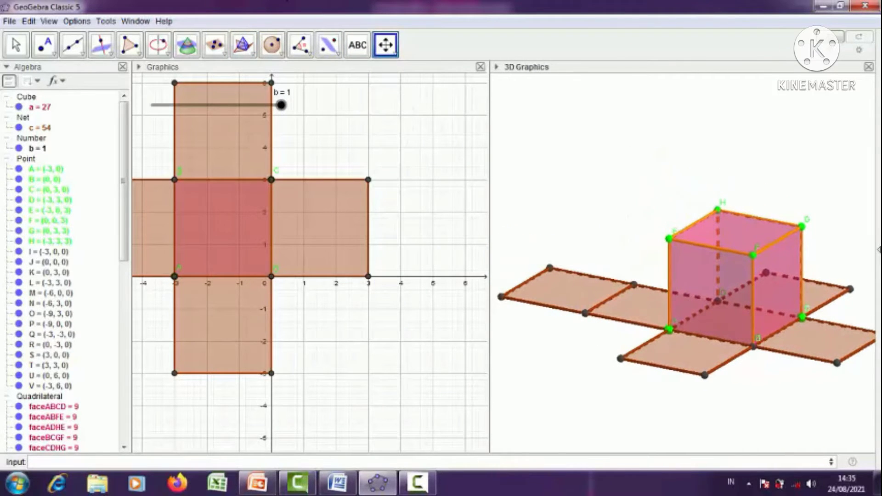
pyautogui.click(16, 45)
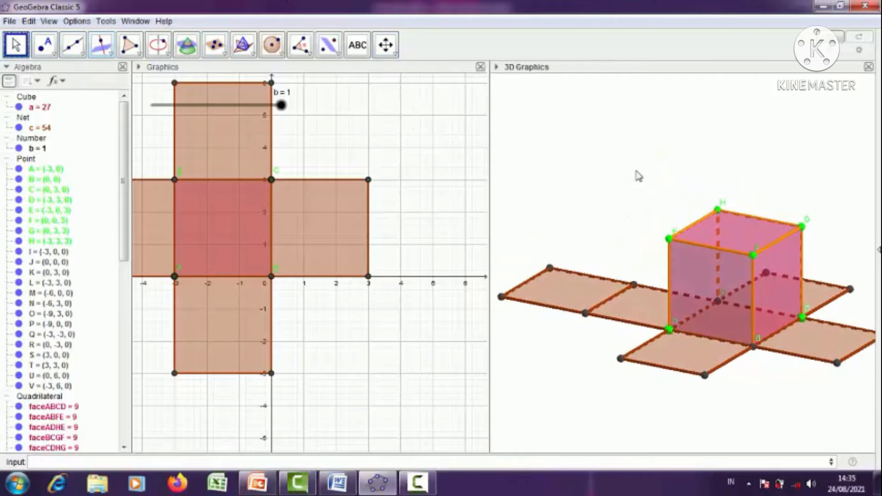
pyautogui.moveTo(625, 173); pyautogui.dragTo(593, 150)
pyautogui.moveTo(586, 196); pyautogui.dragTo(568, 166)
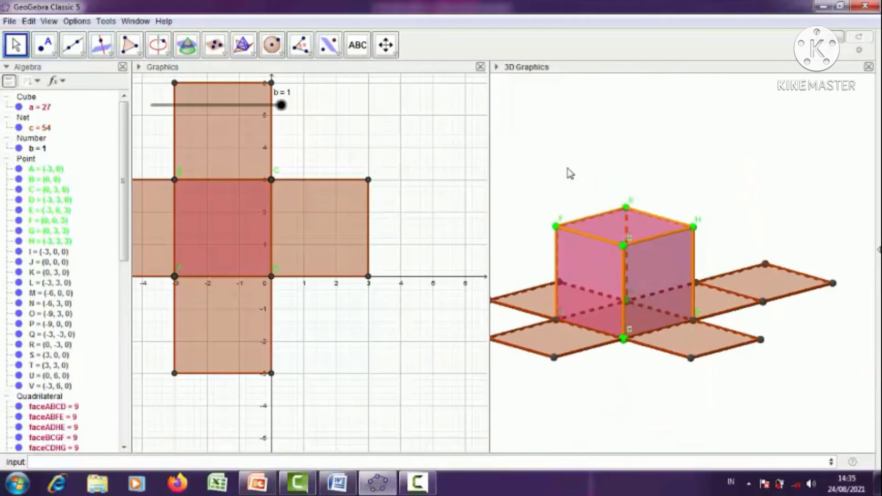
pyautogui.moveTo(624, 167); pyautogui.dragTo(580, 178)
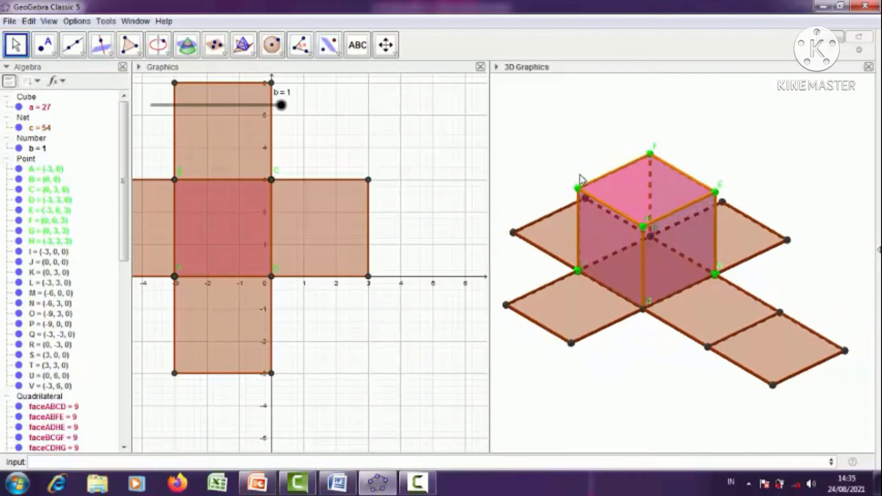
pyautogui.rightClick(265, 110)
pyautogui.click(295, 160)
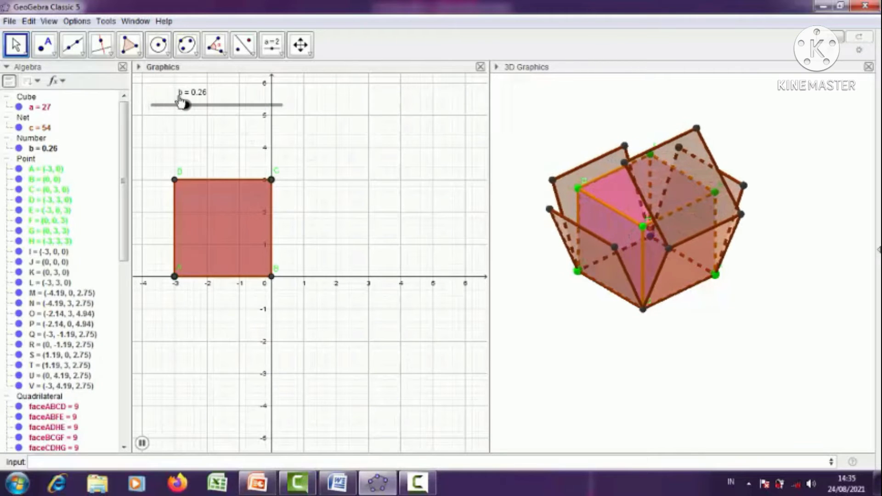
pyautogui.click(201, 105)
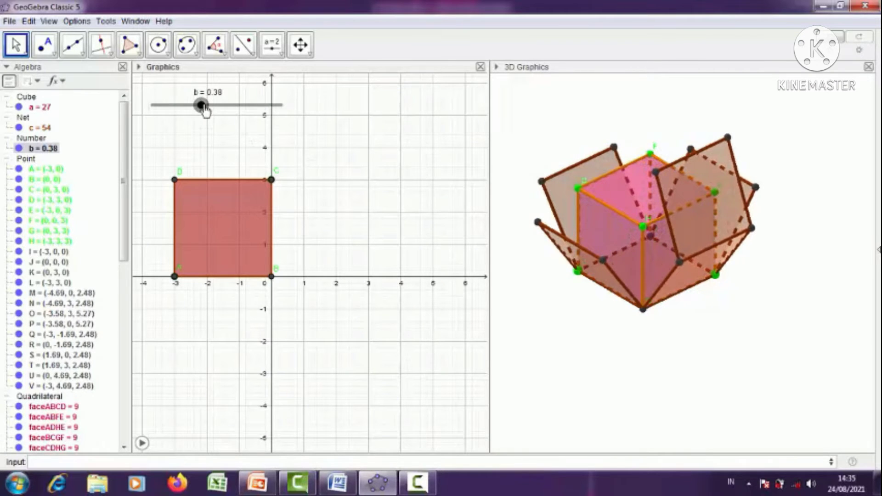
pyautogui.moveTo(203, 106); pyautogui.dragTo(336, 119)
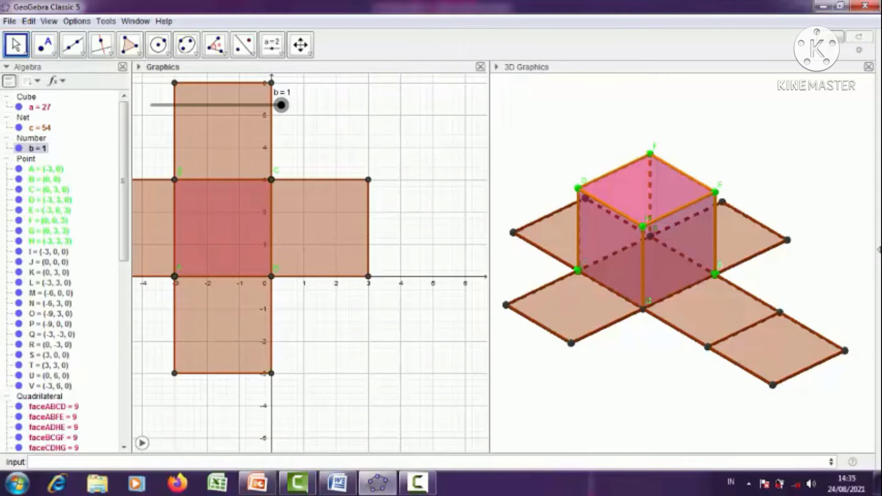
# Launch Snipping Tool and capture the cube with its unfolded net in the 3D Graphics view.
pyautogui.click(14, 490)
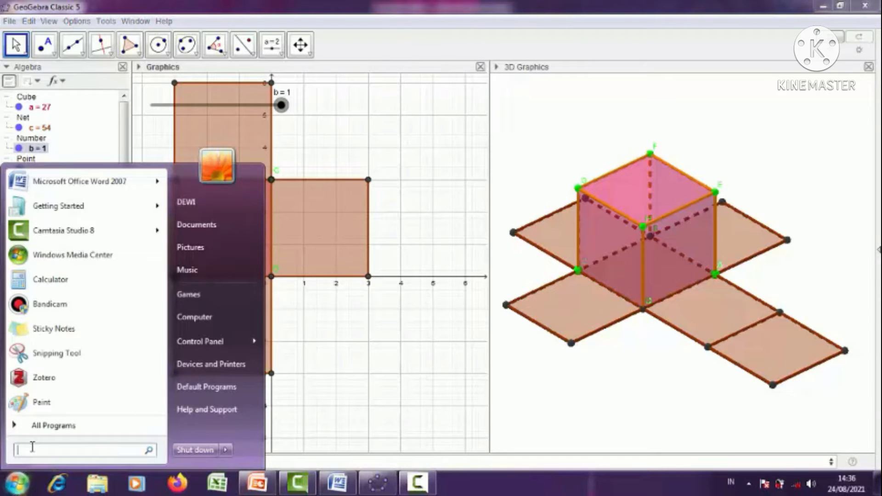
pyautogui.write('let')
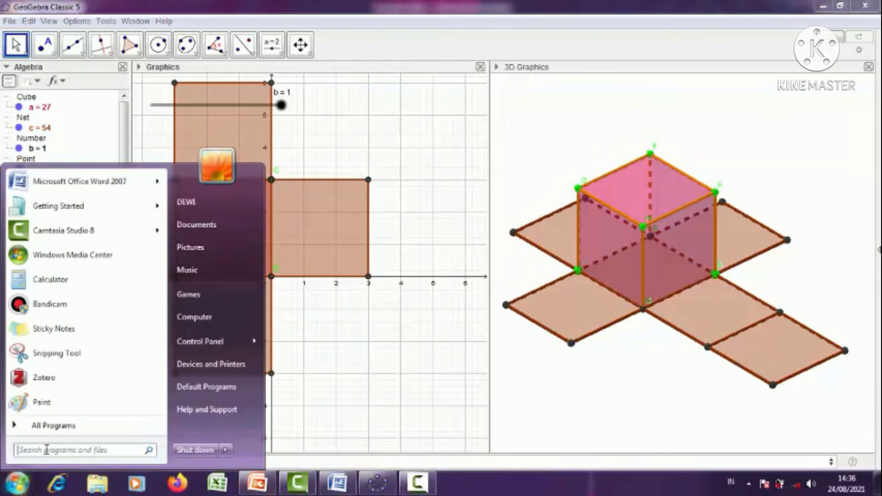
pyautogui.click(47, 450)
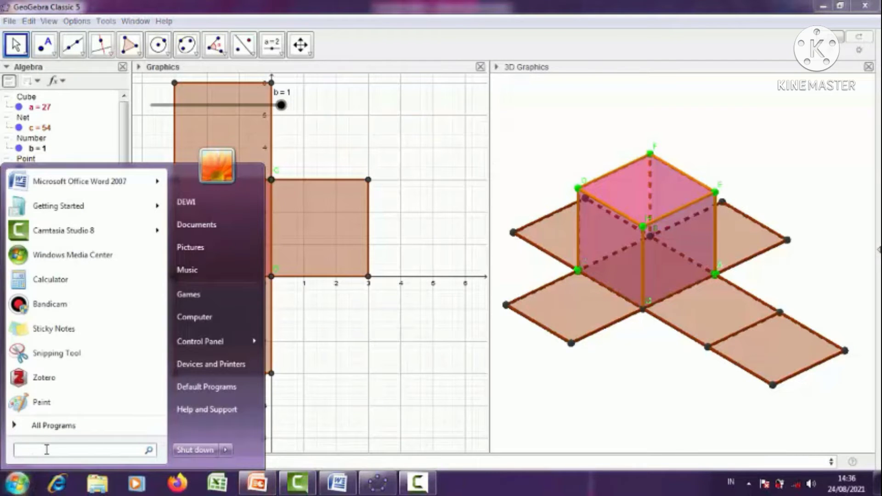
pyautogui.write('sn')
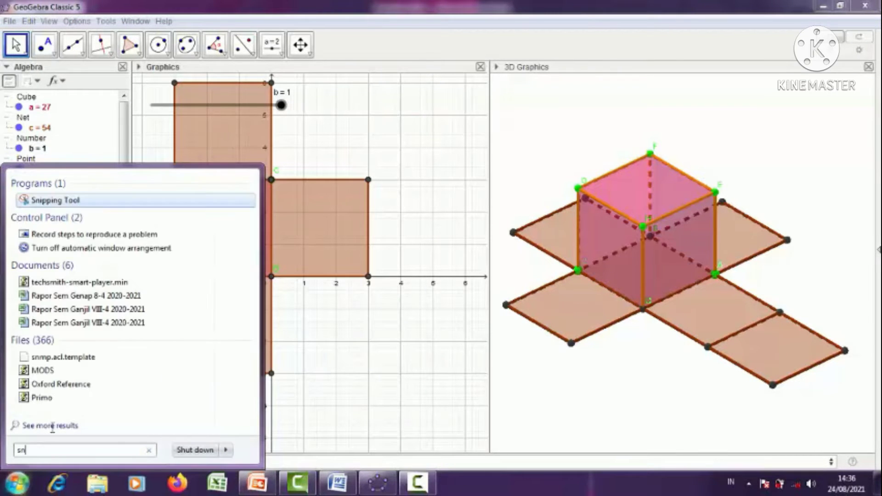
pyautogui.click(93, 204)
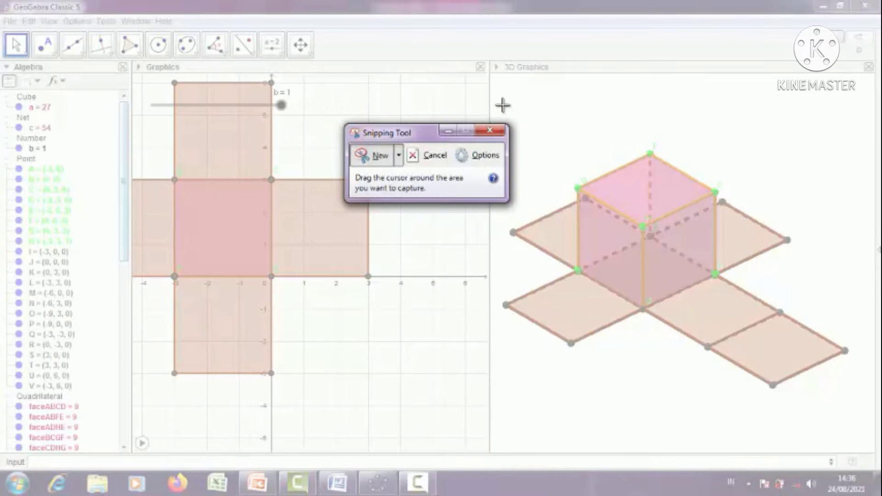
pyautogui.moveTo(502, 106); pyautogui.dragTo(773, 429)
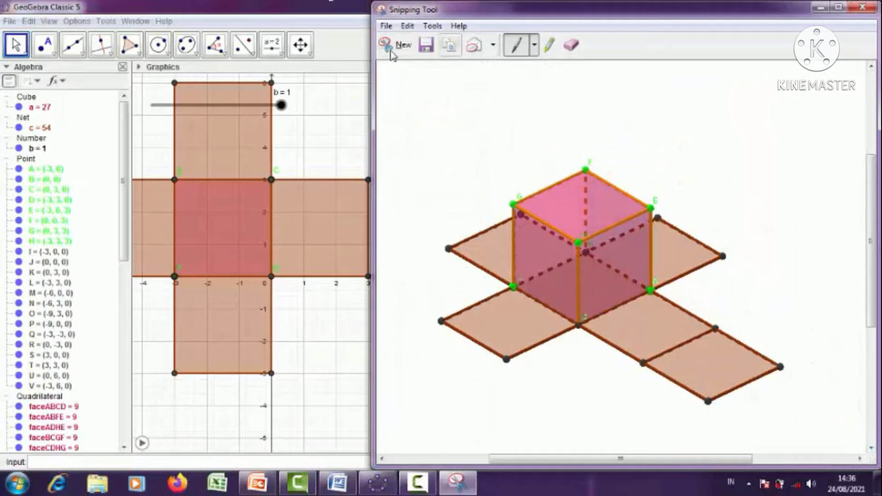
# Save the snip as the PNG file Kubus in the Pictures library and minimize Snipping Tool.
pyautogui.click(387, 27)
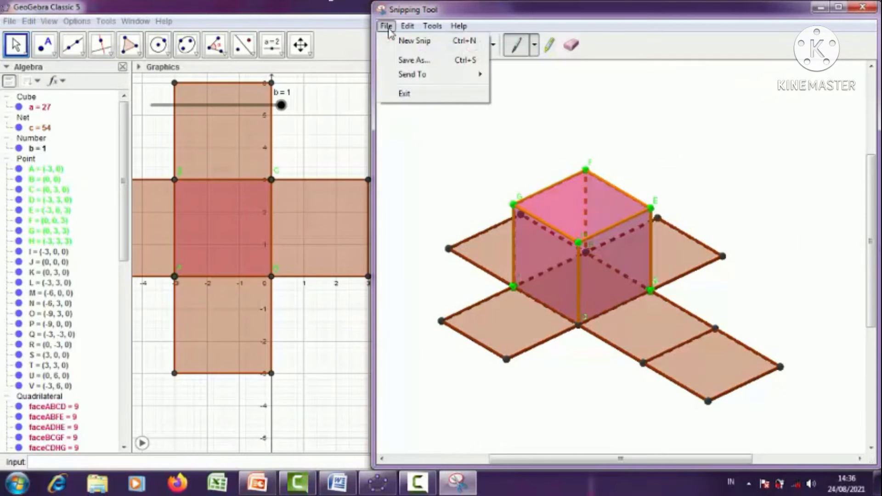
pyautogui.click(404, 60)
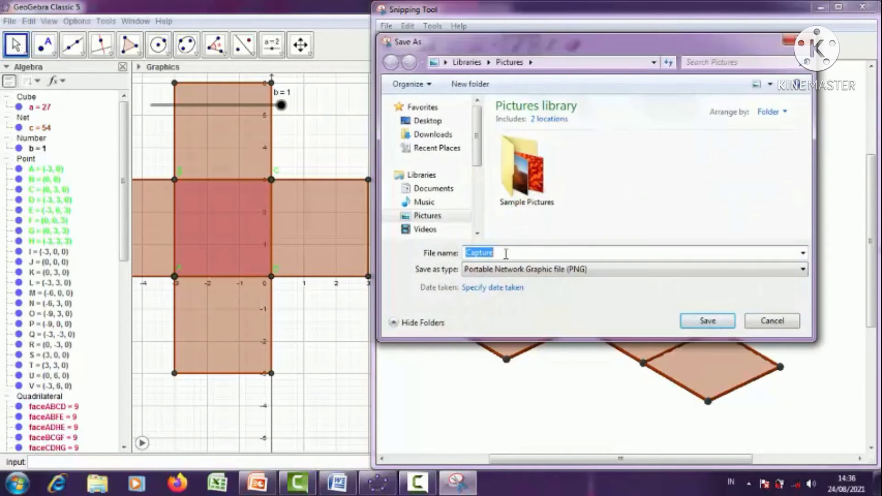
pyautogui.write('Kubus')
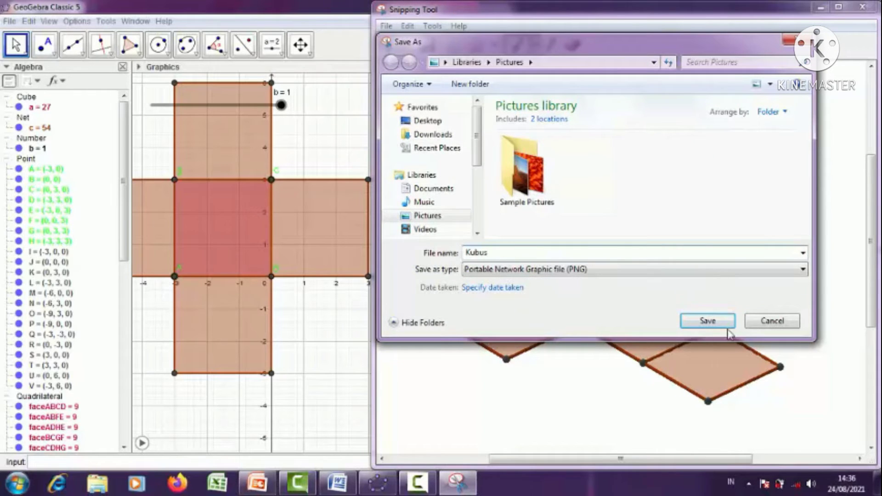
pyautogui.click(710, 321)
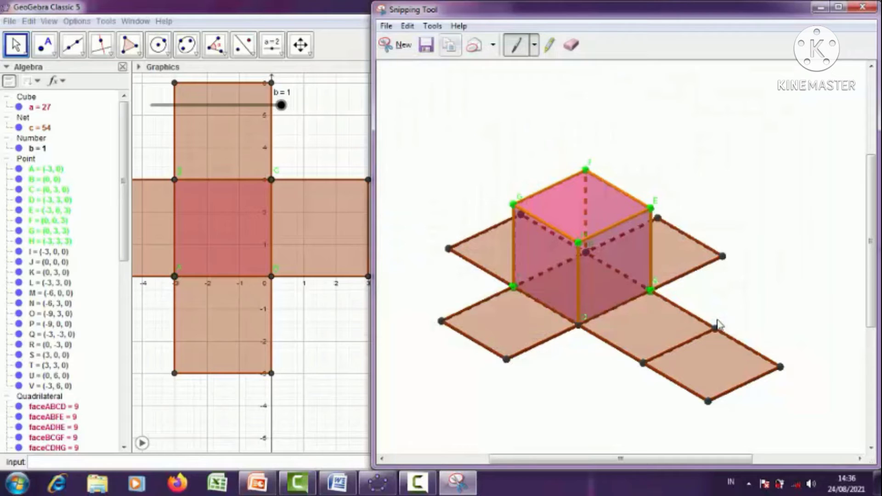
pyautogui.click(816, 8)
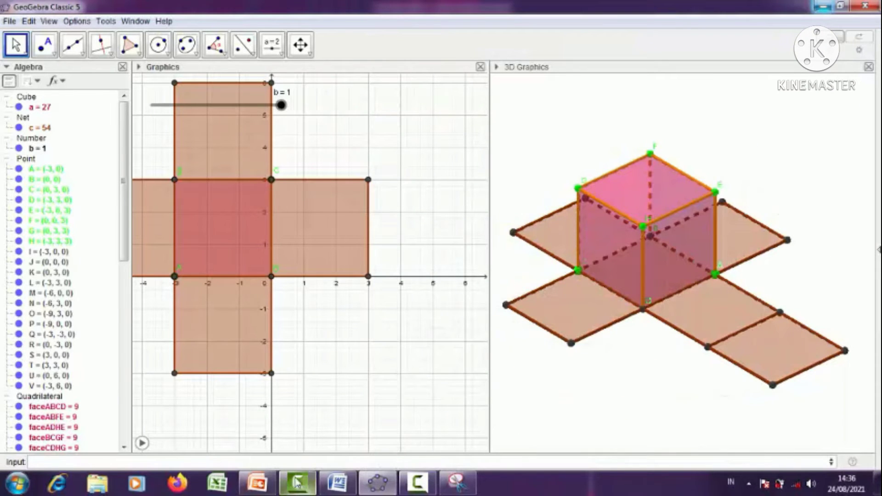
# Switch to Microsoft Word and insert the picture Kubus from the Pictures library into the blank document.
pyautogui.click(325, 481)
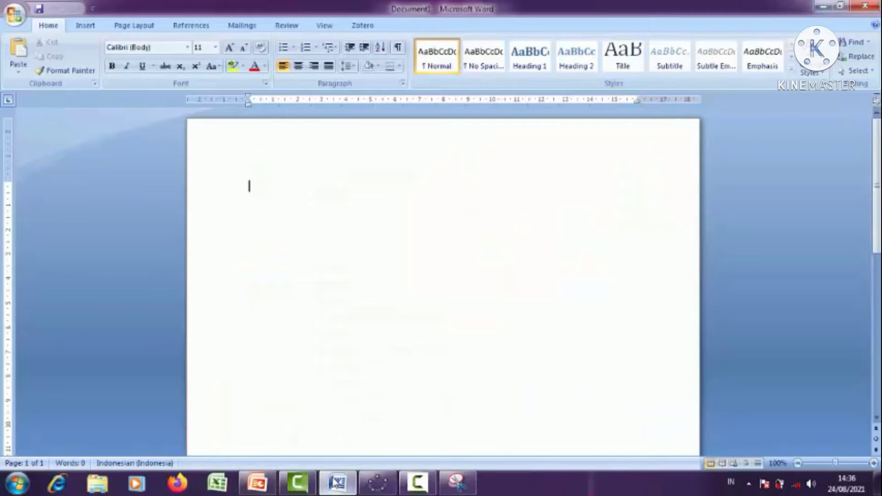
pyautogui.click(96, 27)
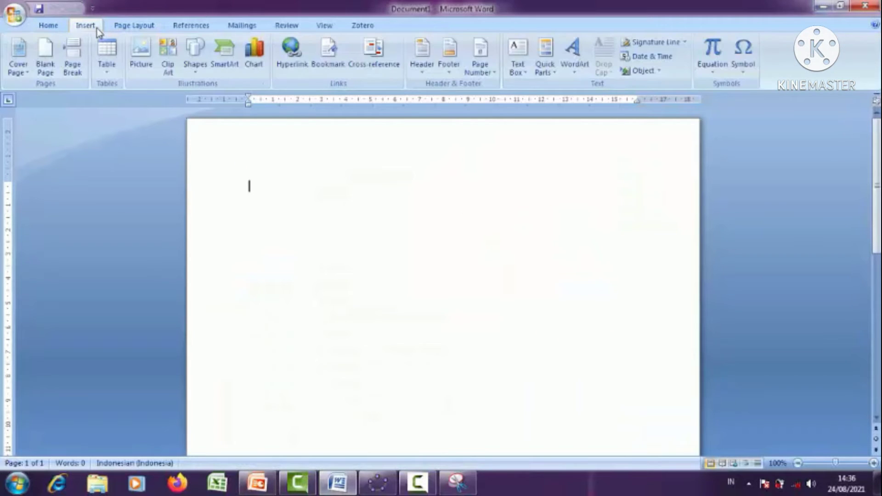
pyautogui.click(149, 74)
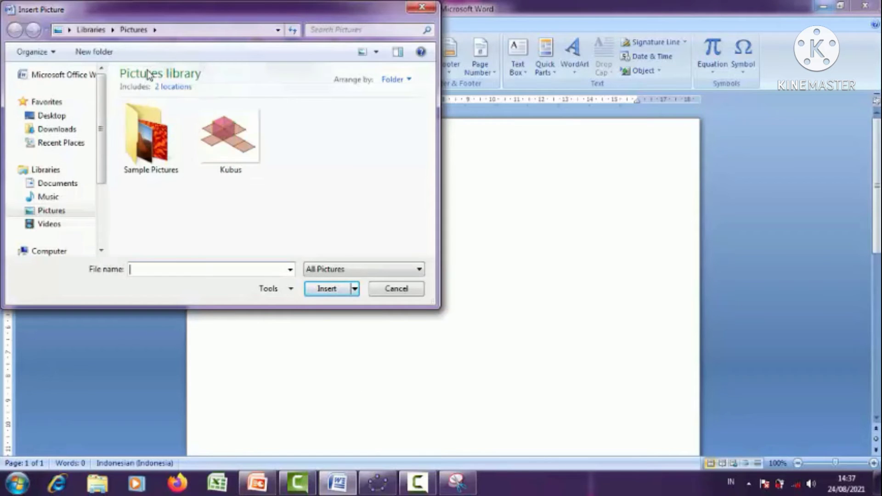
pyautogui.click(237, 156)
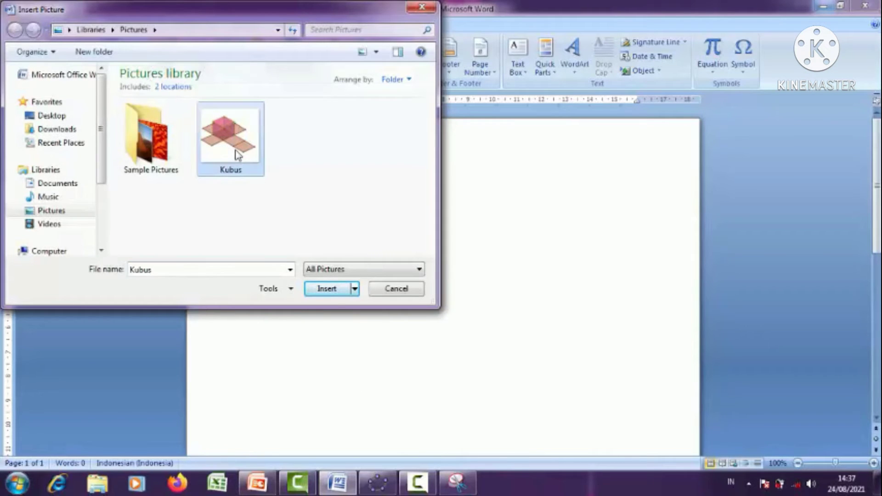
pyautogui.click(327, 288)
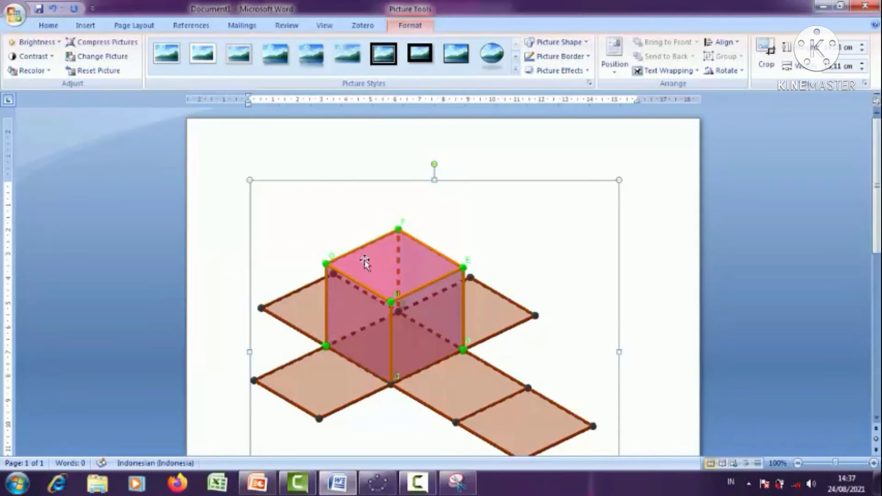
# Shrink the inserted Kubus picture proportionally to about 11 cm wide and switch back to GeoGebra.
pyautogui.moveTo(878, 178); pyautogui.dragTo(879, 251)
pyautogui.moveTo(617, 336); pyautogui.dragTo(524, 138)
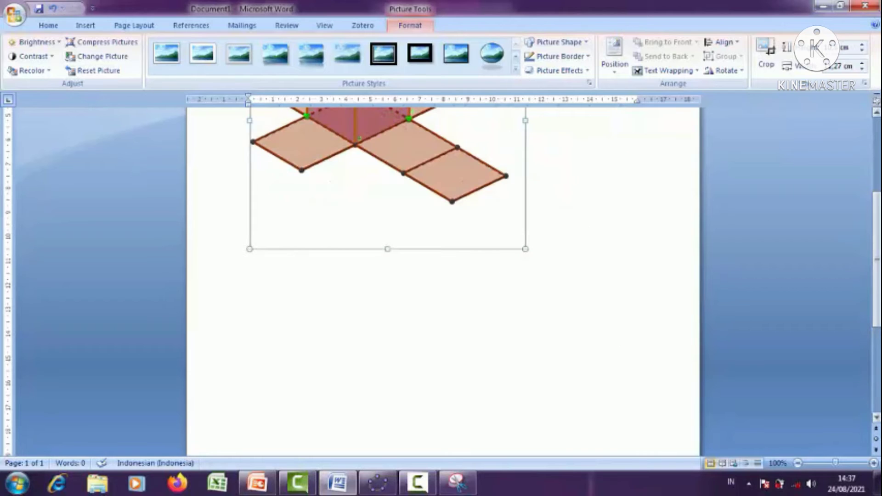
pyautogui.moveTo(879, 257); pyautogui.dragTo(879, 189)
pyautogui.click(588, 402)
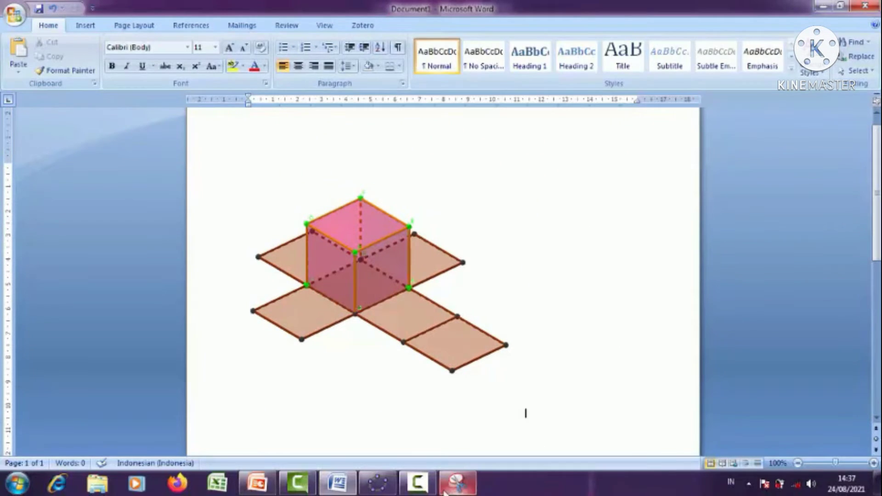
pyautogui.click(378, 483)
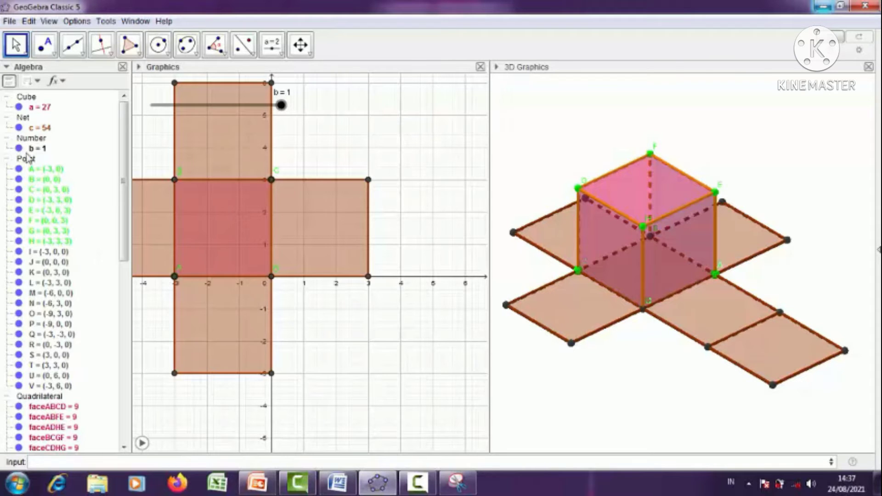
# Clear the whole construction and draw a rectangular polygon with vertices (0, 0), (3, 0), (3, 2) and (0, 2).
pyautogui.hotkey('ctrl', 'a')
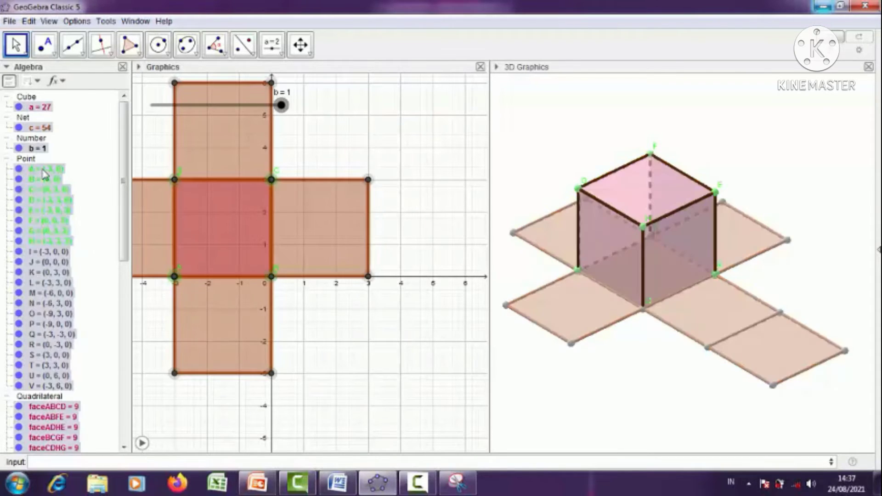
pyautogui.press('Delete')
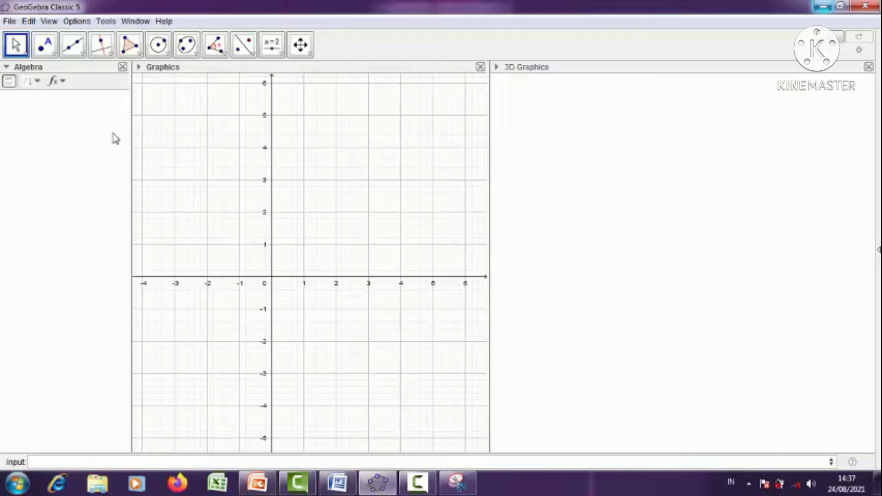
pyautogui.click(140, 54)
pyautogui.click(153, 80)
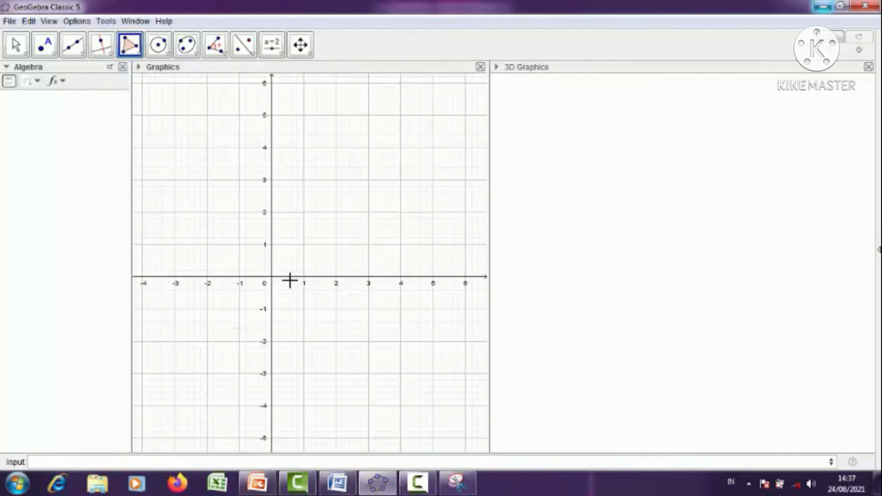
pyautogui.click(272, 277)
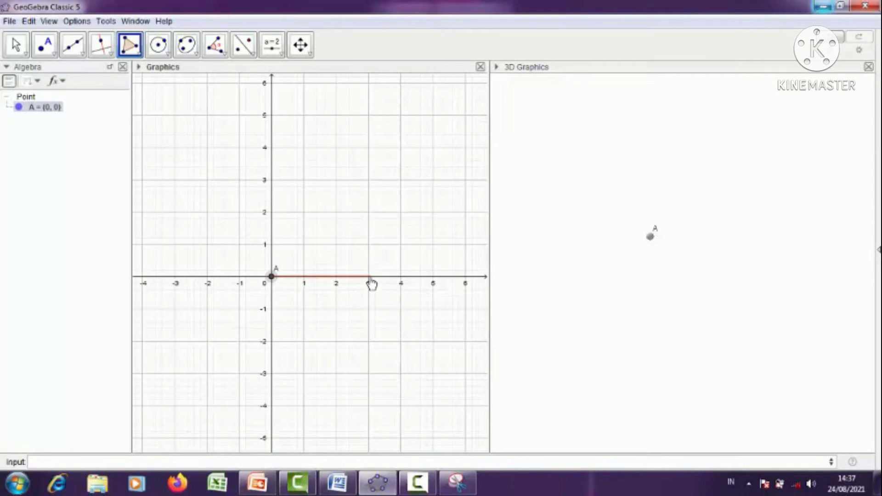
pyautogui.click(369, 277)
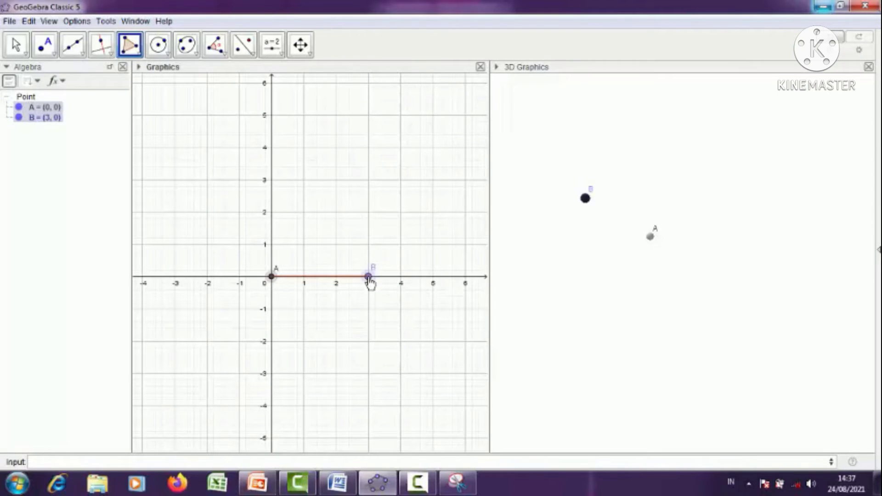
pyautogui.click(368, 212)
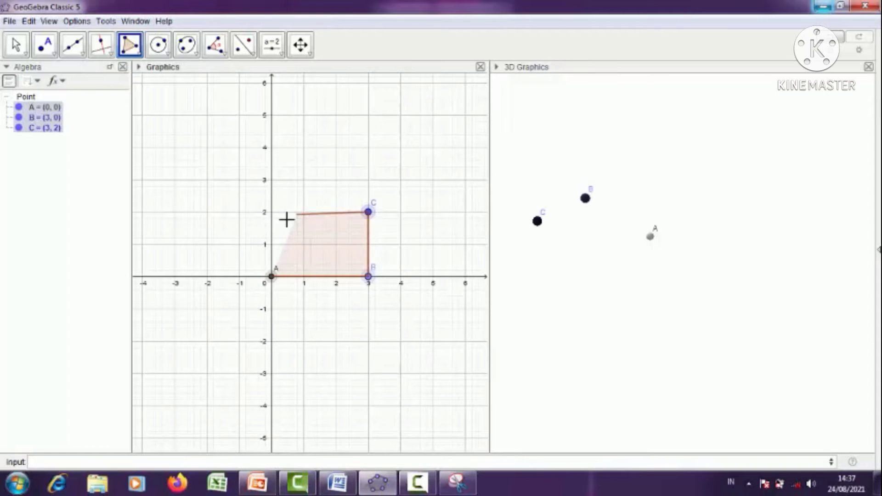
pyautogui.click(272, 213)
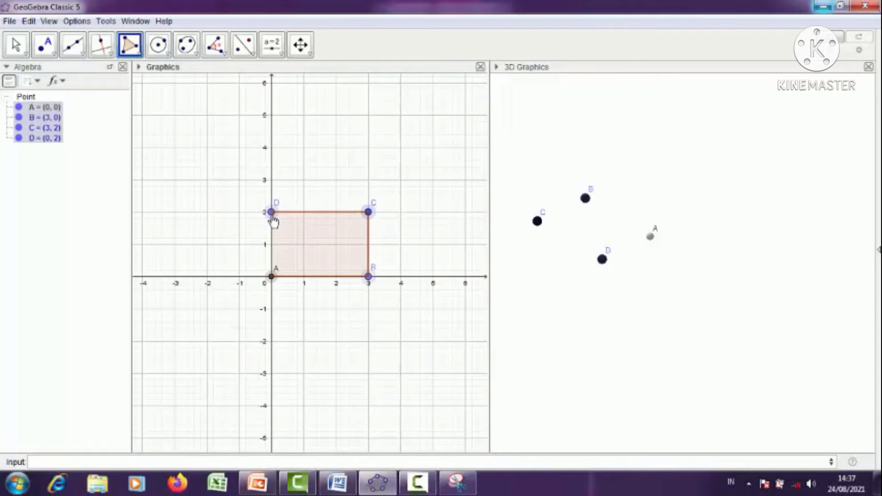
pyautogui.click(271, 277)
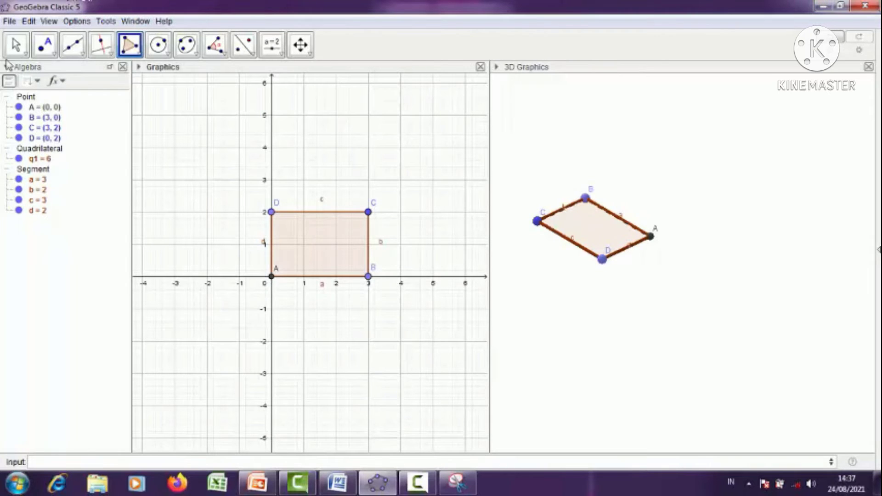
# Extrude the rectangle to a prism with an altitude of 2 in the 3D view.
pyautogui.click(16, 44)
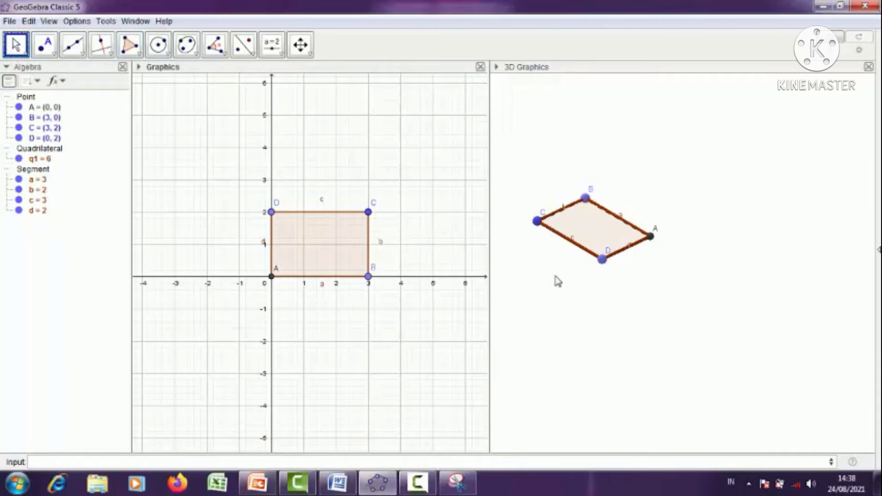
pyautogui.click(585, 237)
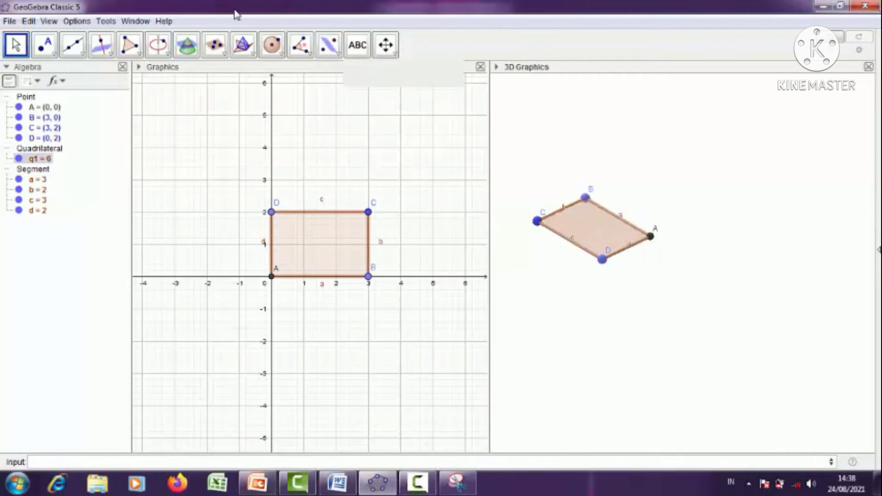
pyautogui.click(254, 54)
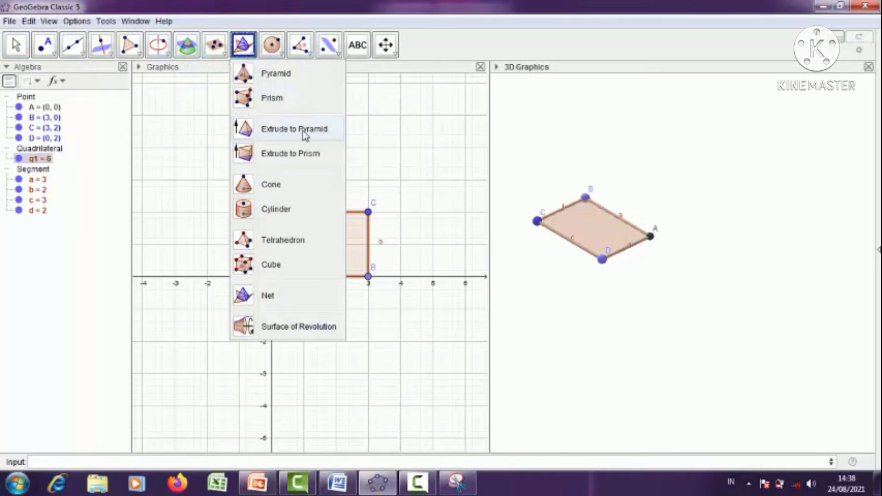
pyautogui.click(295, 159)
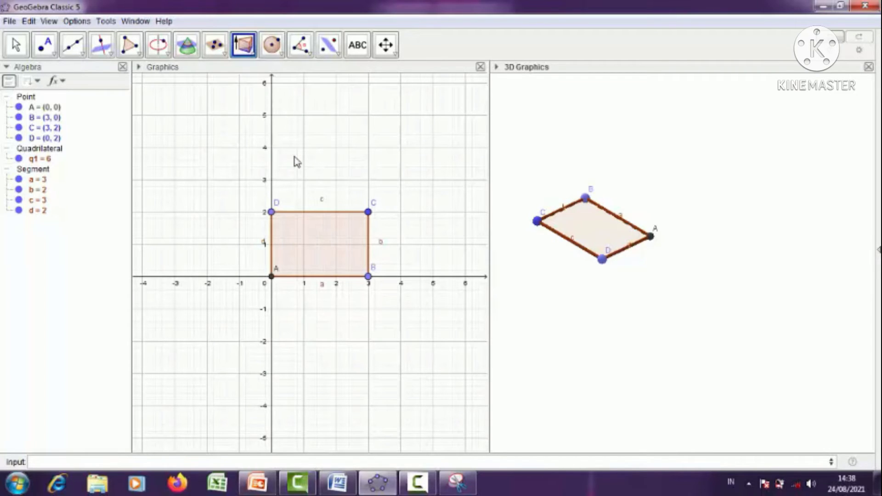
pyautogui.click(588, 234)
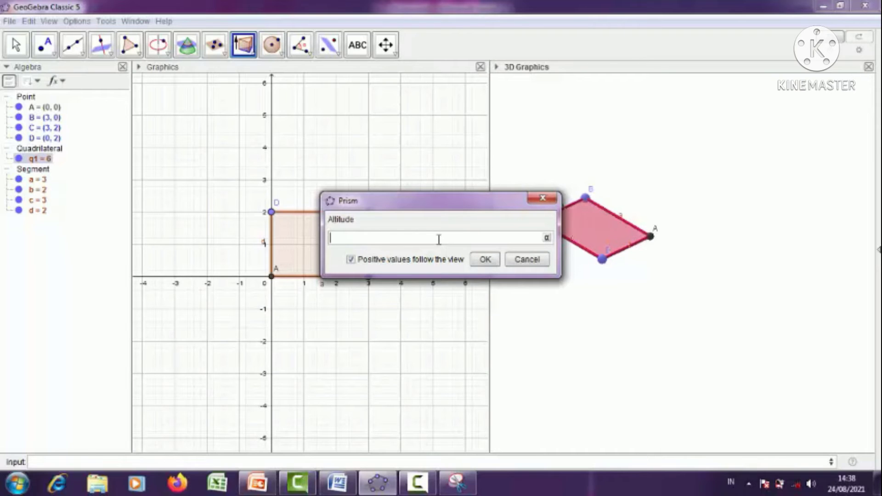
pyautogui.click(484, 259)
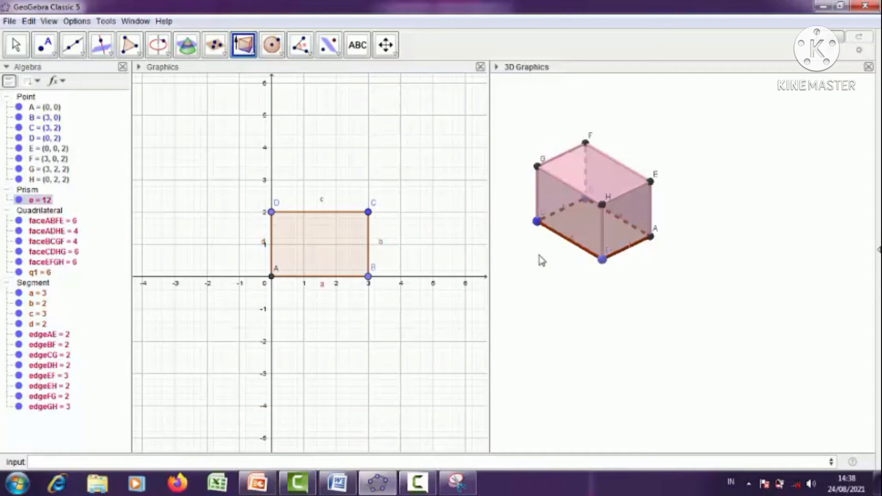
# Create the net of the rectangular prism.
pyautogui.click(253, 55)
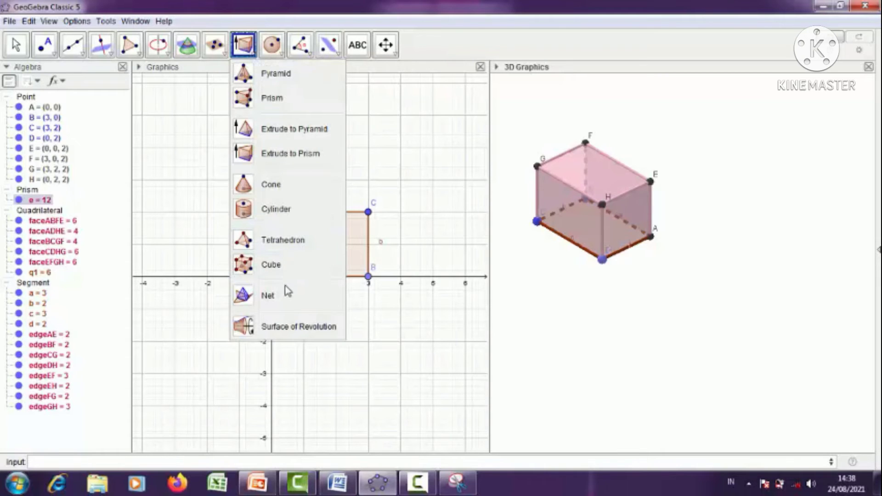
pyautogui.click(269, 295)
pyautogui.click(585, 227)
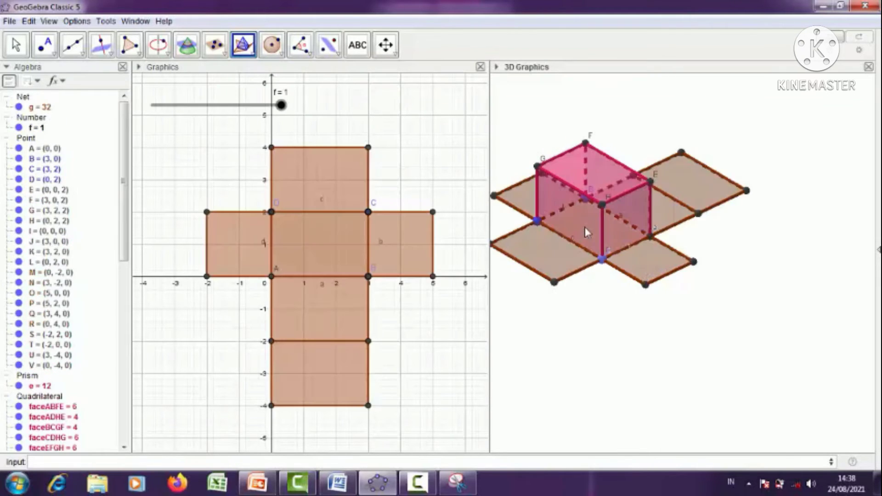
# Widen the 3D Graphics view and rotate the prism with its net to a frontal angle.
pyautogui.click(16, 45)
pyautogui.moveTo(794, 172); pyautogui.dragTo(672, 176)
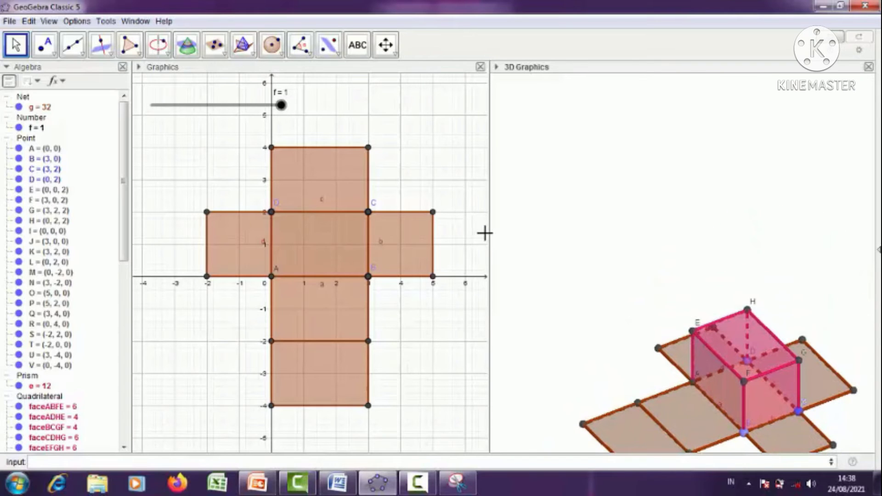
pyautogui.moveTo(490, 234); pyautogui.dragTo(409, 234)
pyautogui.moveTo(606, 242); pyautogui.dragTo(532, 297)
pyautogui.moveTo(561, 203); pyautogui.dragTo(586, 235)
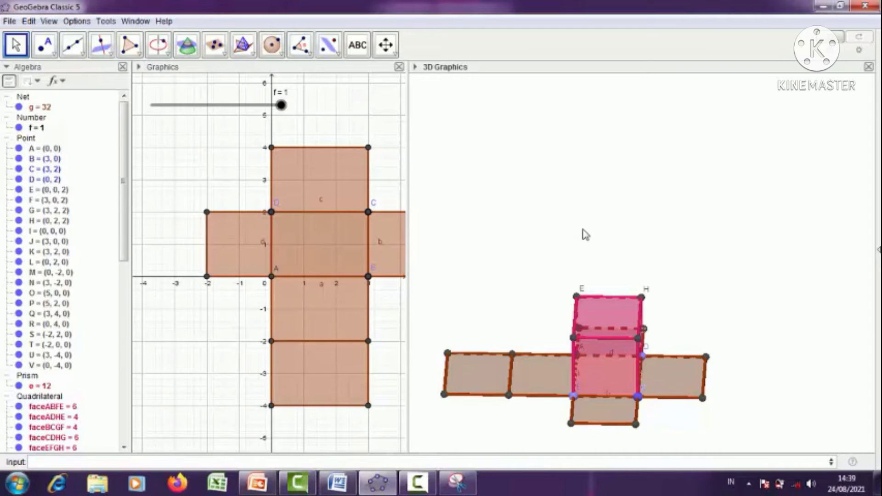
# Center the prism and its net in the 3D view and rotate them so face ABFE faces the front.
pyautogui.click(386, 45)
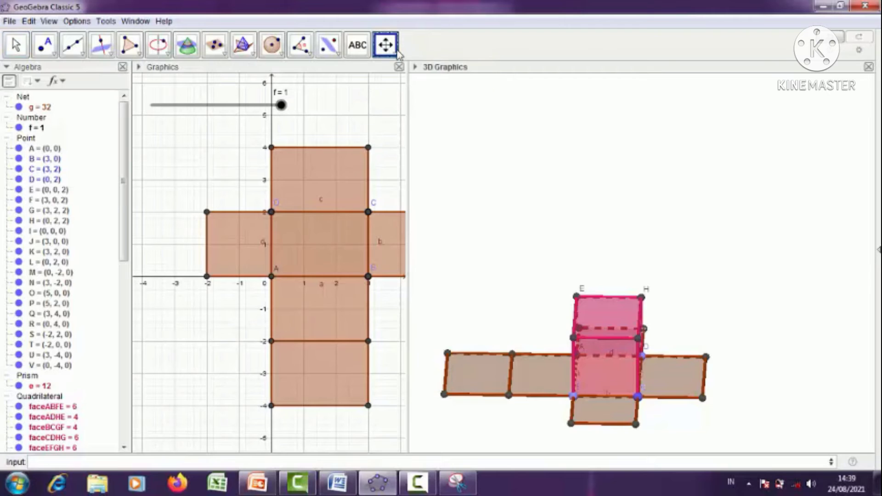
pyautogui.moveTo(602, 237); pyautogui.dragTo(627, 139)
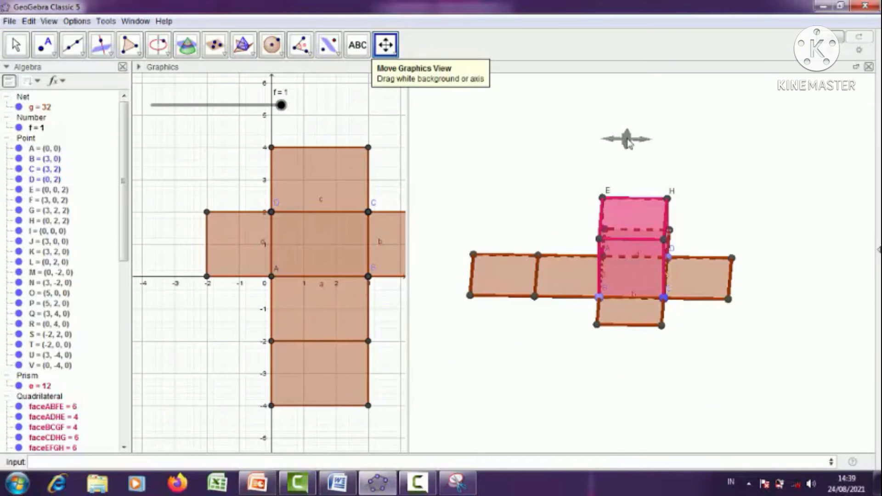
pyautogui.click(395, 54)
pyautogui.click(437, 73)
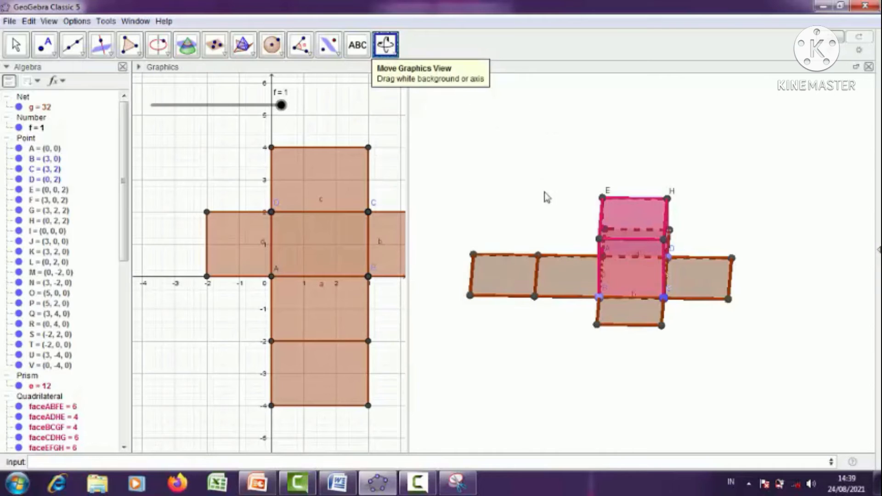
pyautogui.moveTo(545, 217); pyautogui.dragTo(390, 224)
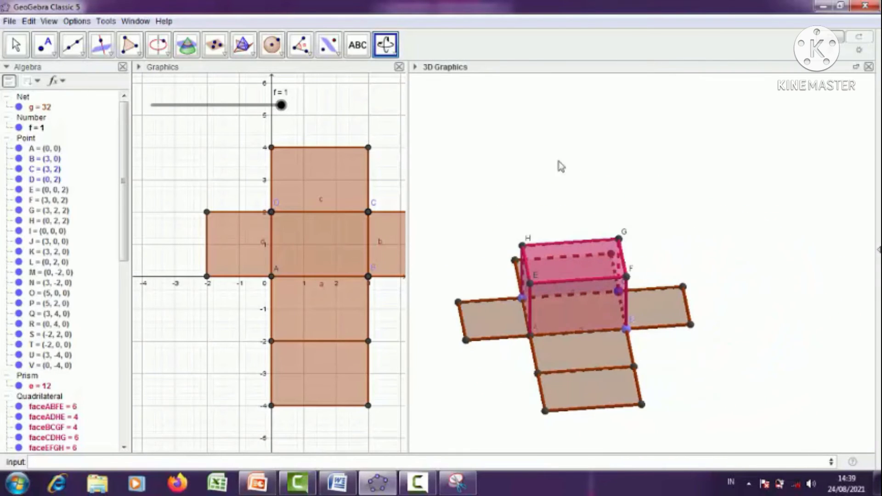
pyautogui.click(16, 51)
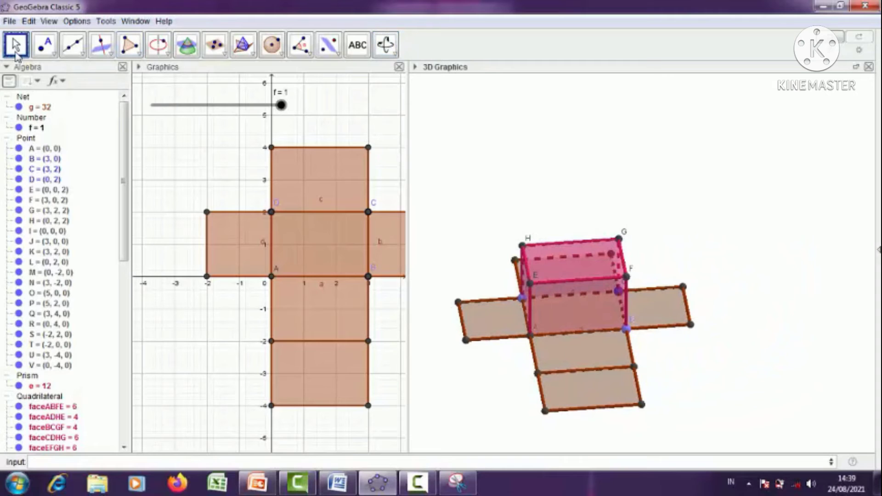
# Switch to Snipping Tool and capture the prism with its unfolded net in the 3D Graphics view.
pyautogui.click(459, 482)
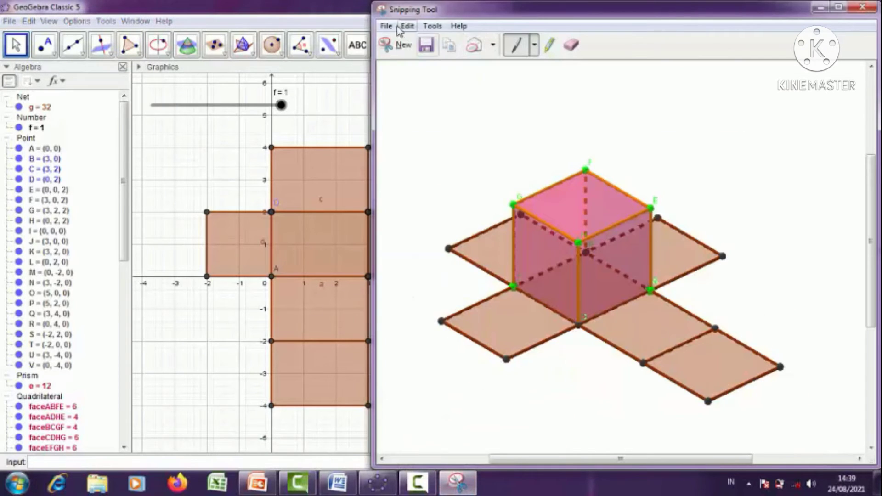
pyautogui.click(402, 45)
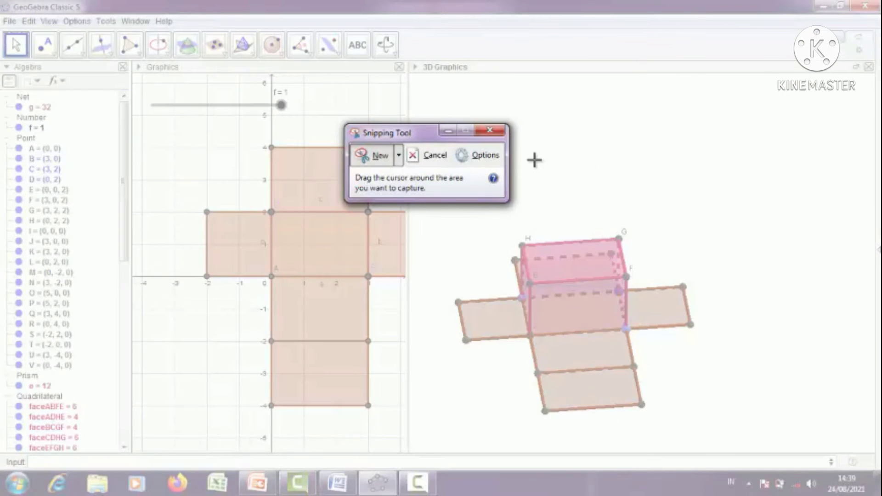
pyautogui.moveTo(425, 214); pyautogui.dragTo(749, 454)
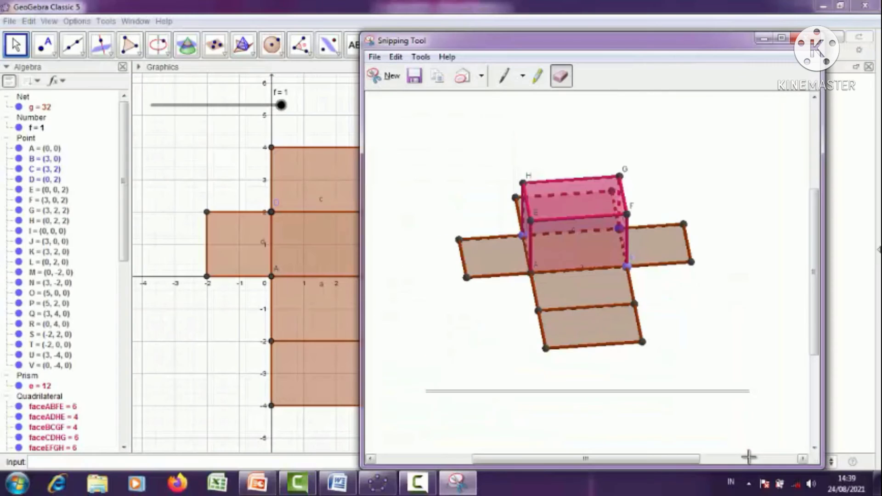
# Save the snip as the PNG file Balok in the Pictures library and minimize Snipping Tool.
pyautogui.click(375, 57)
pyautogui.click(402, 94)
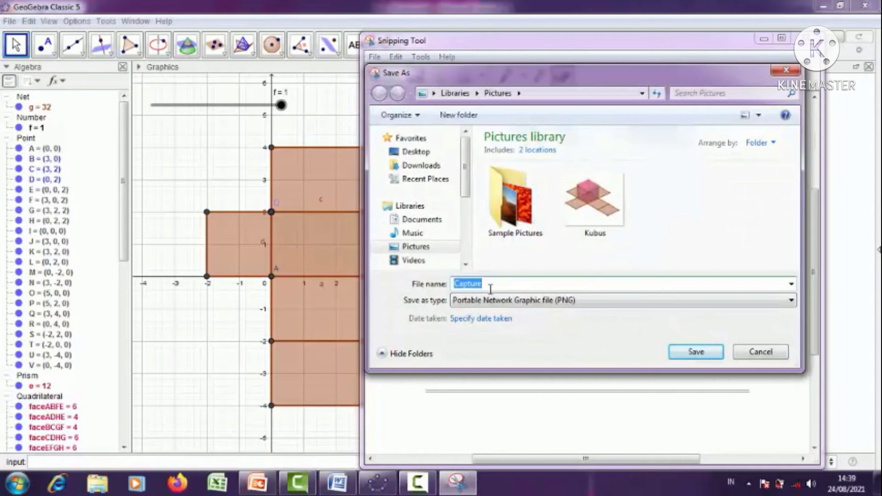
pyautogui.write('Balok')
pyautogui.click(674, 354)
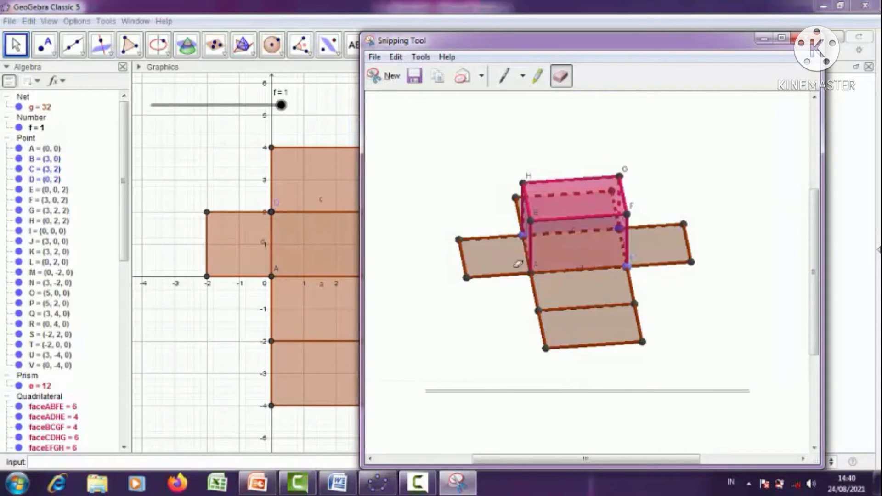
pyautogui.click(764, 39)
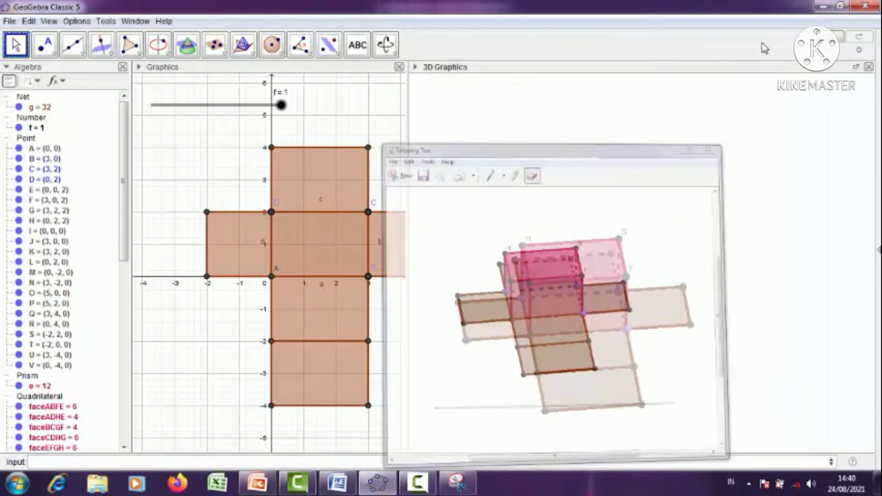
# Switch to Microsoft Word and insert the picture Balok from the Pictures library below the cube picture.
pyautogui.click(338, 482)
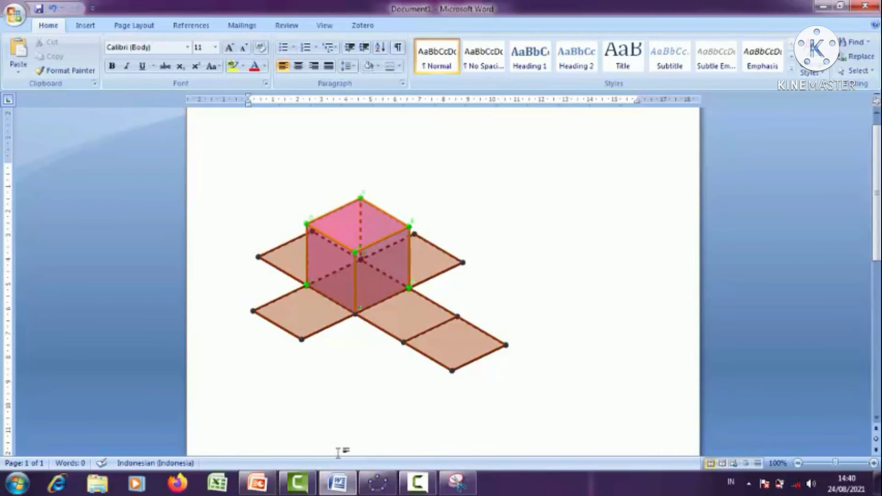
pyautogui.click(87, 26)
pyautogui.click(145, 67)
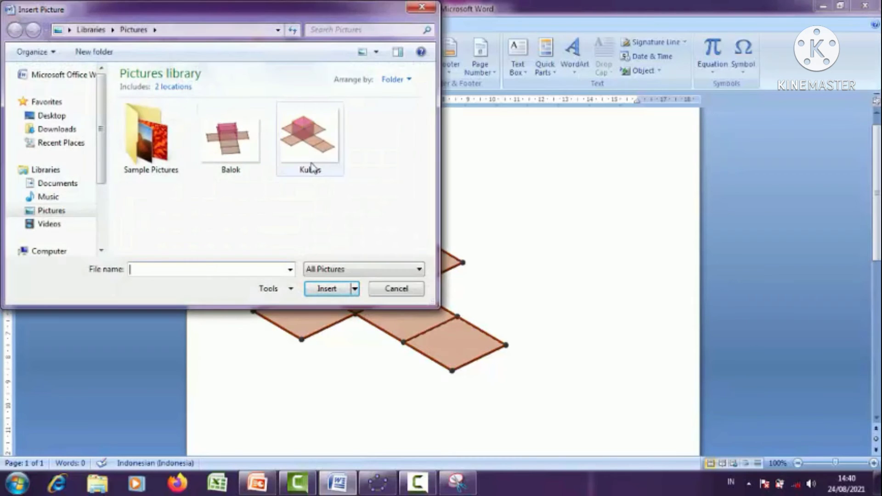
pyautogui.click(311, 168)
pyautogui.click(249, 156)
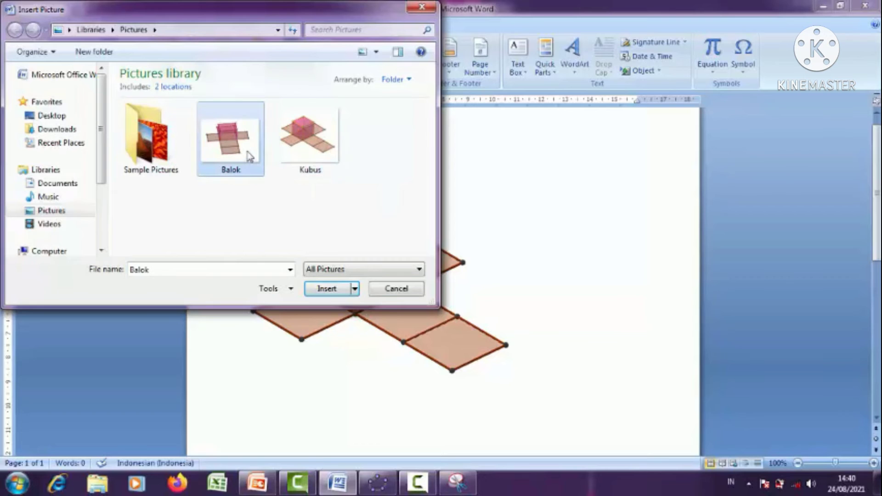
pyautogui.click(328, 290)
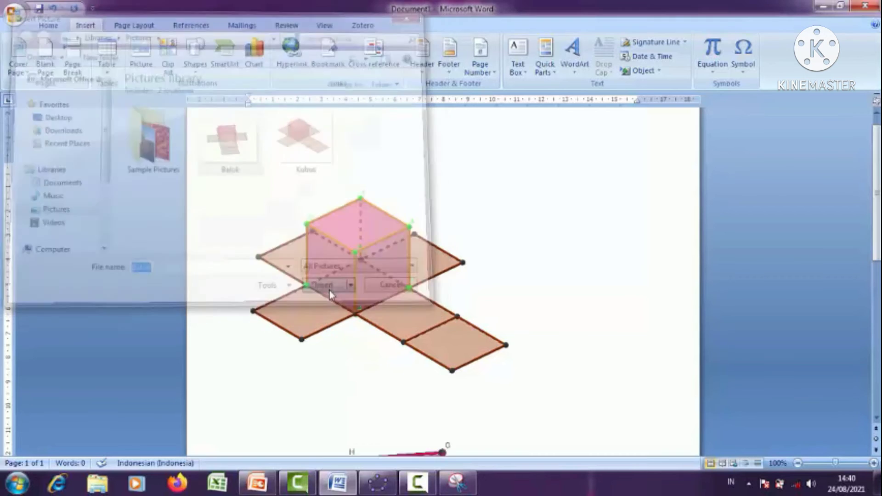
pyautogui.click(611, 256)
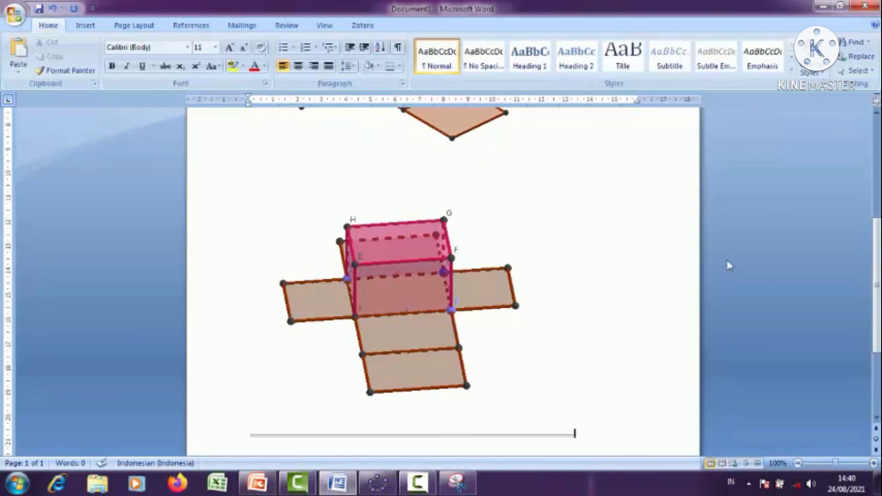
pyautogui.moveTo(878, 267); pyautogui.dragTo(877, 324)
pyautogui.press('BackSpace')
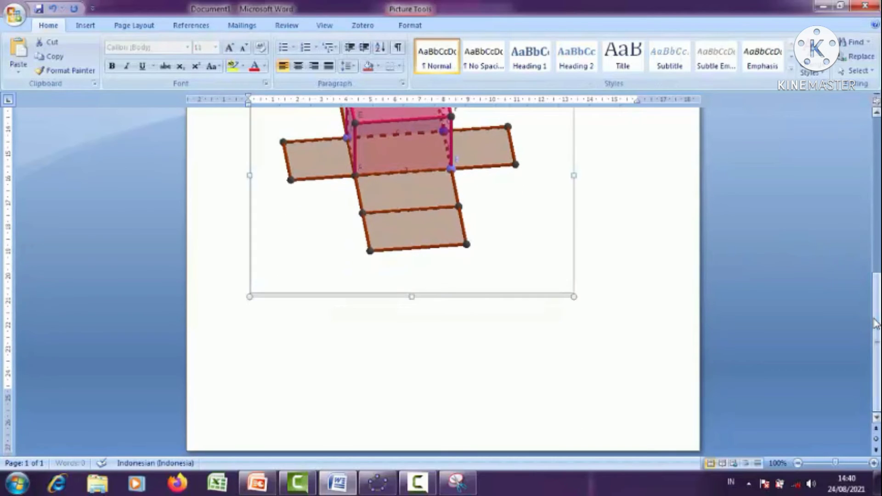
pyautogui.click(630, 314)
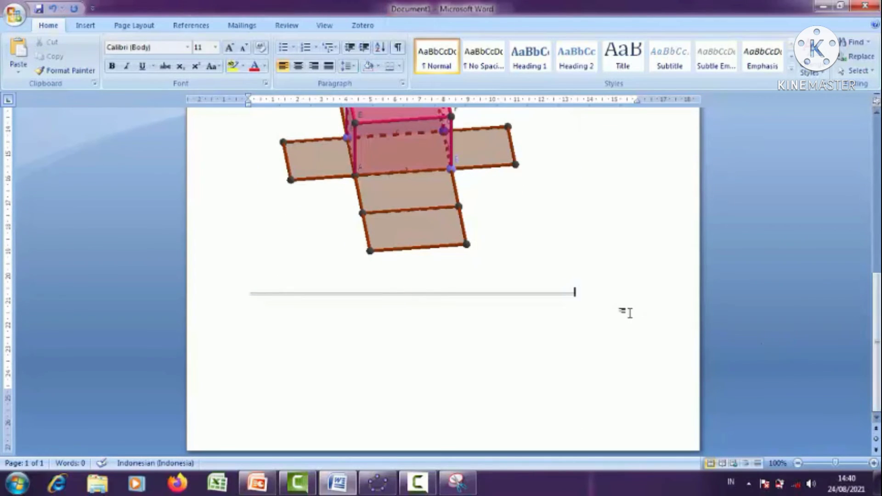
# Switch to GeoGebra and delete all objects of the rectangular prism and its net.
pyautogui.click(385, 487)
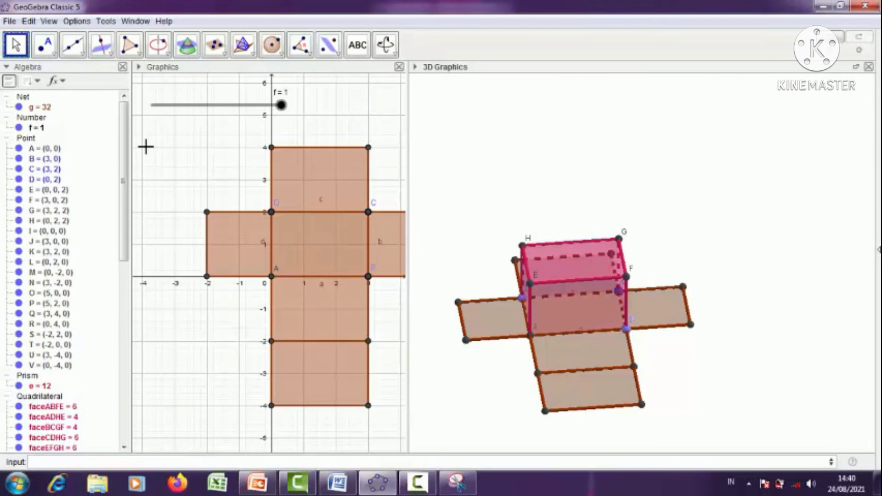
pyautogui.click(32, 149)
pyautogui.hotkey('ctrl', 'a')
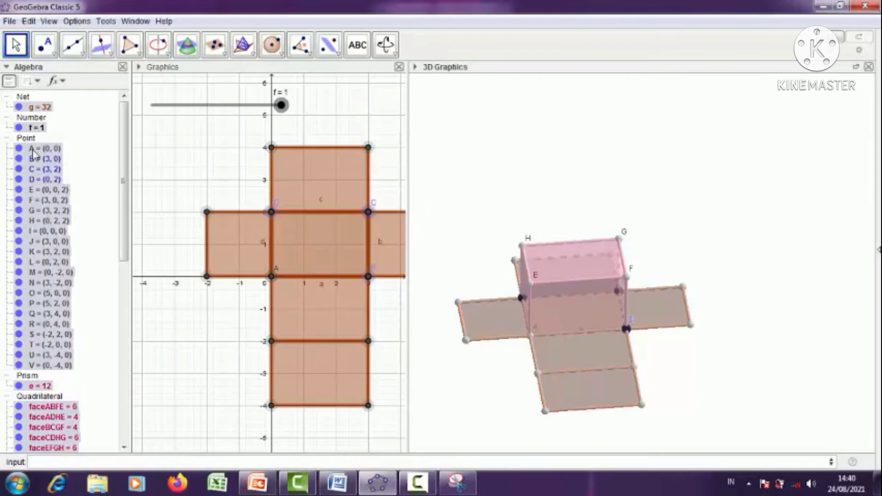
pyautogui.press('Delete')
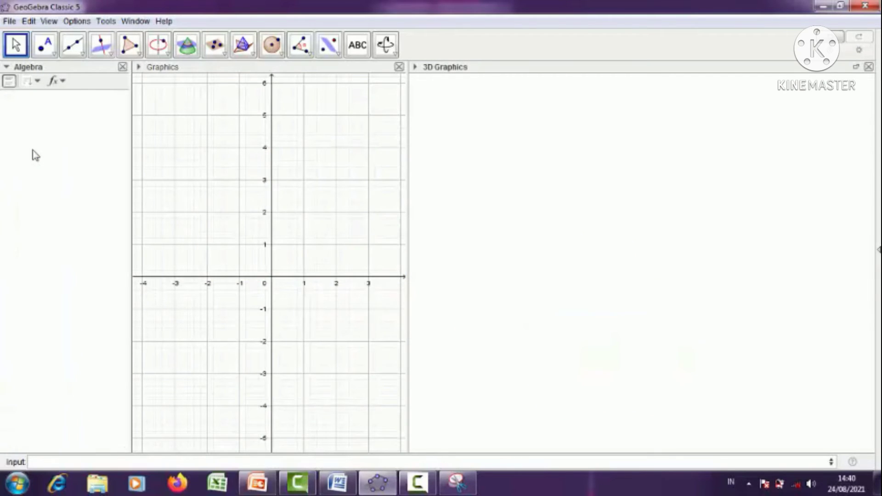
# Widen the 2D Graphics view and draw a triangle polygon with vertices A(1, 0), B(3, 0) and C(2, 2).
pyautogui.moveTo(408, 175); pyautogui.dragTo(537, 174)
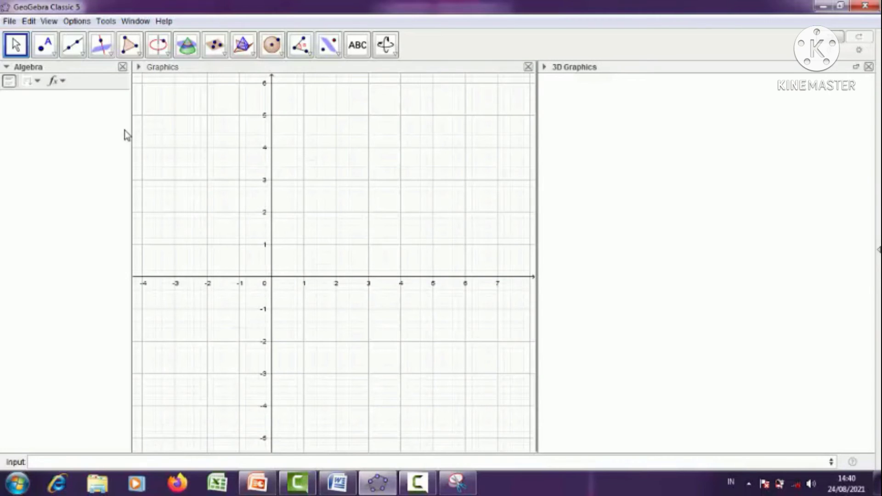
pyautogui.click(139, 51)
pyautogui.click(141, 52)
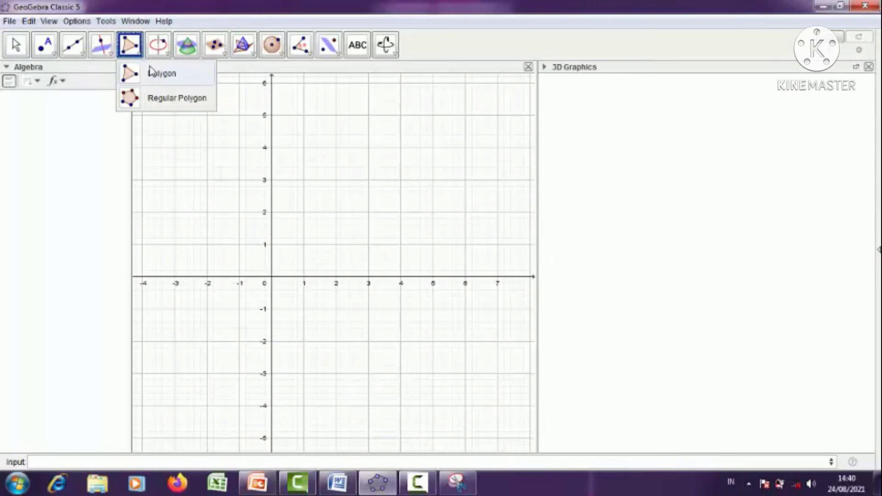
pyautogui.click(150, 72)
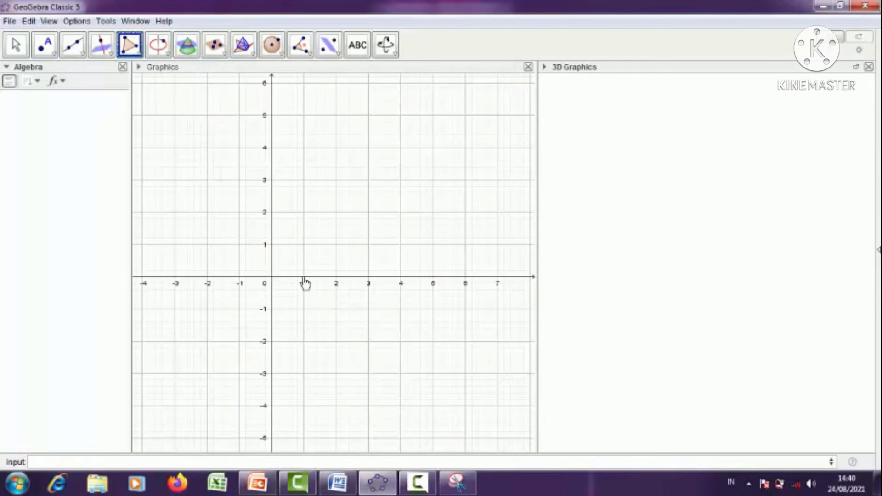
pyautogui.click(304, 278)
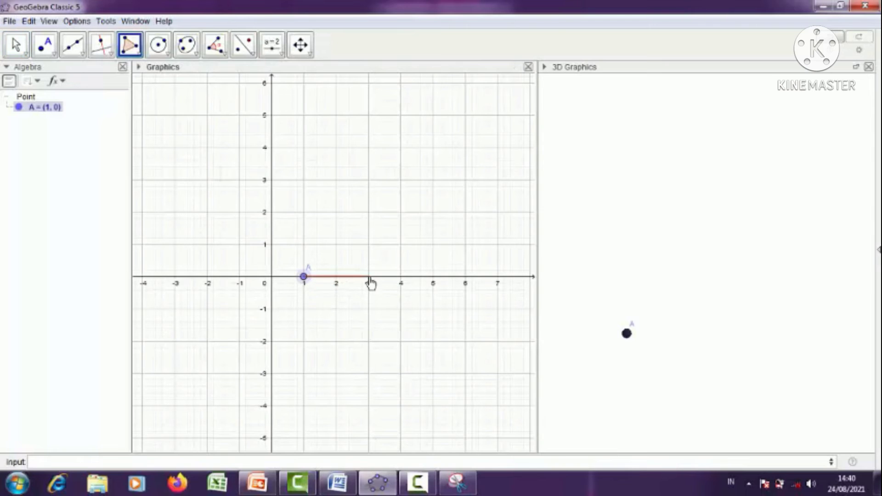
pyautogui.click(368, 274)
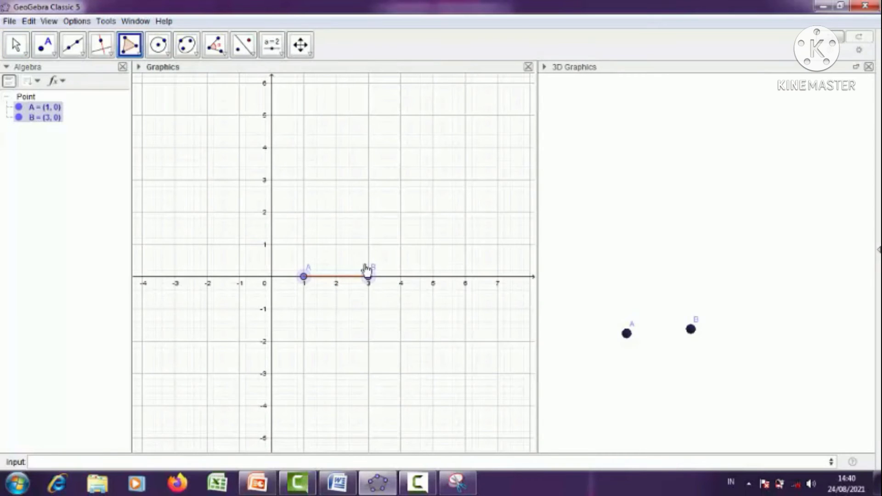
pyautogui.click(335, 213)
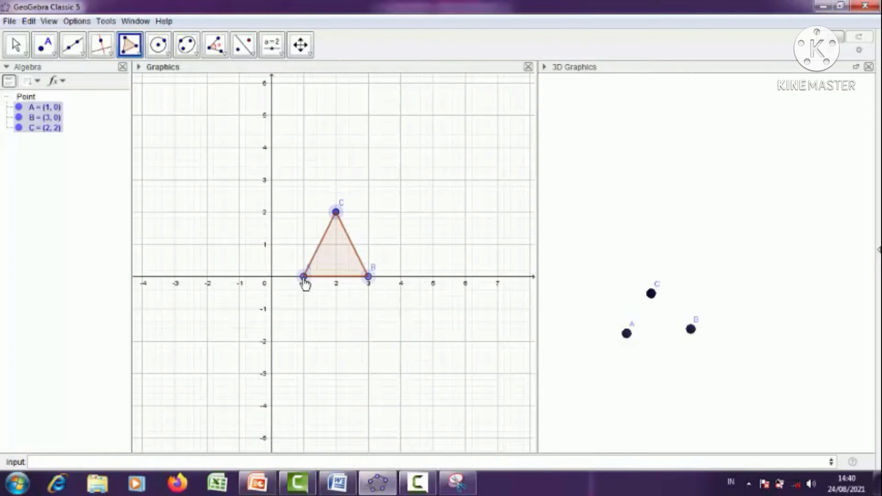
pyautogui.click(304, 277)
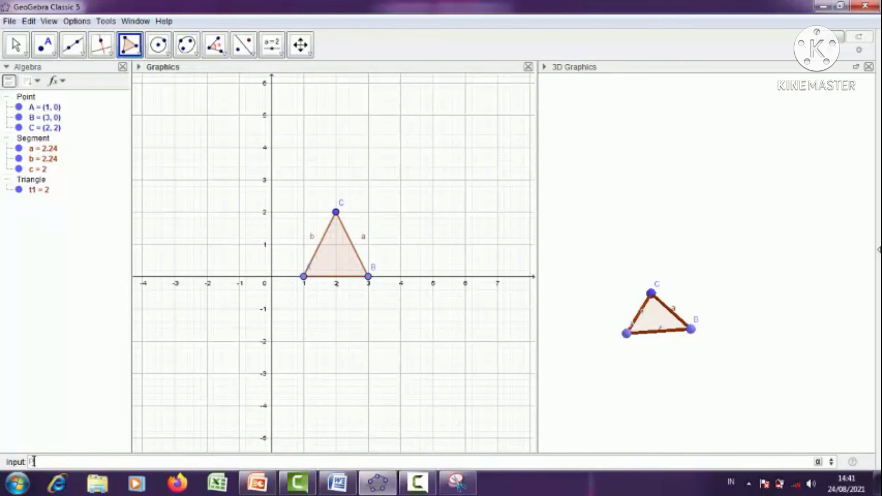
# Create a prism on triangle t1 with a height of 3 using the Prism command with a height value.
pyautogui.write('s')
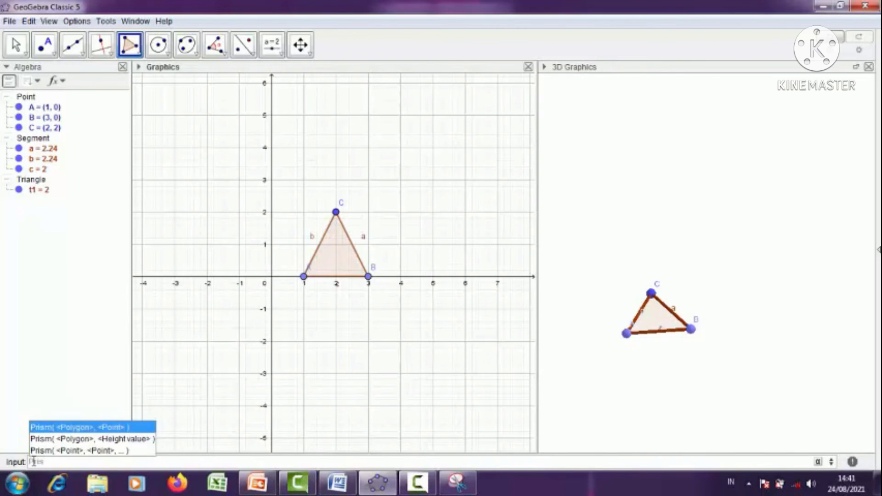
pyautogui.click(86, 439)
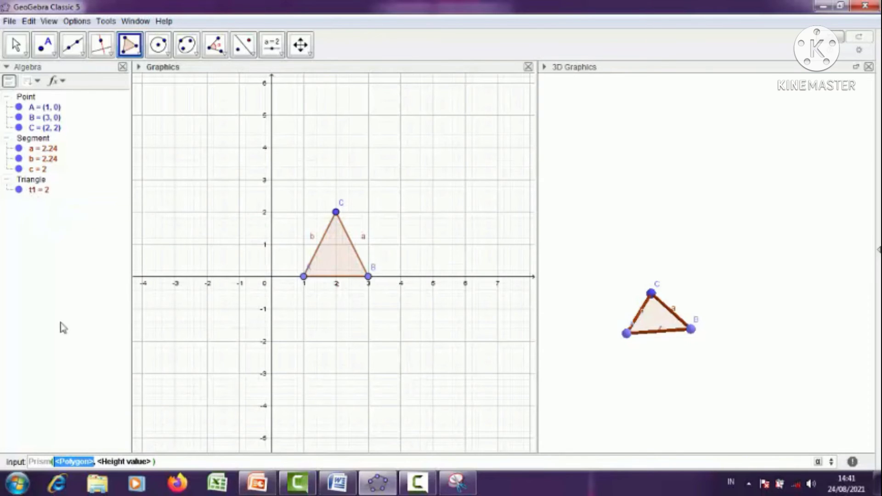
pyautogui.write('t1')
pyautogui.moveTo(119, 461); pyautogui.dragTo(62, 464)
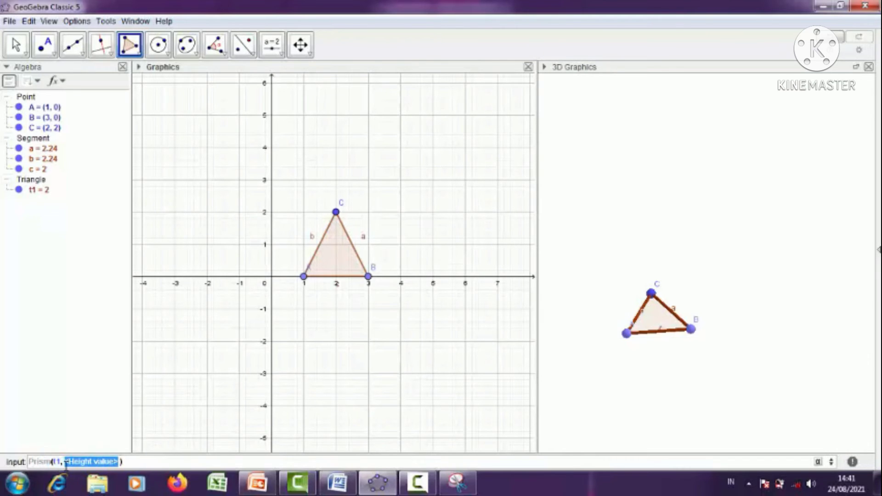
pyautogui.write('3')
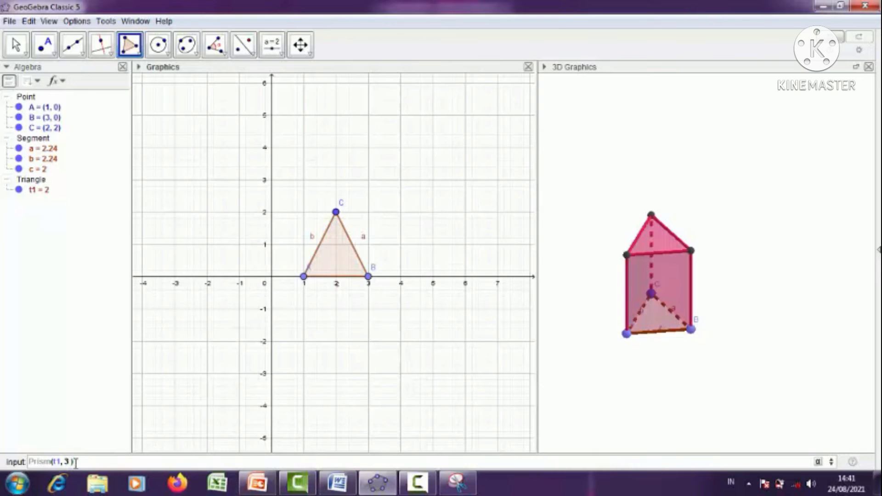
pyautogui.press('Return')
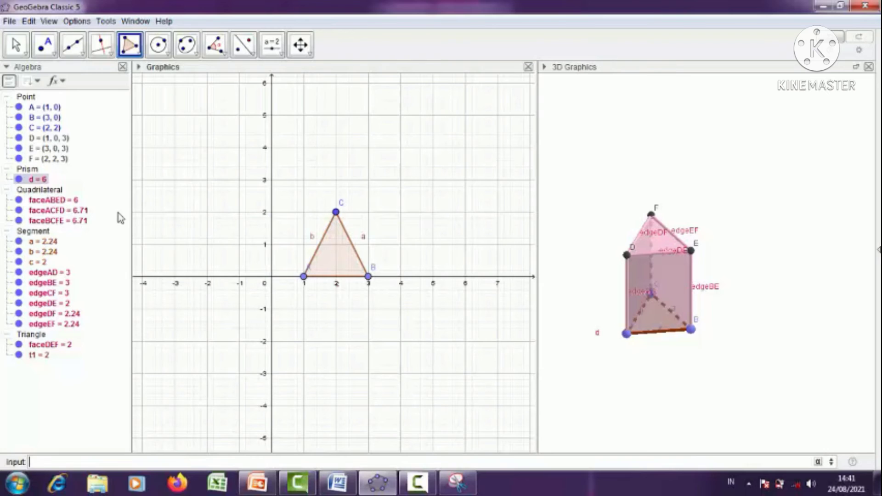
# Hide the labels of all segments of the triangular prism and its base triangle.
pyautogui.click(46, 234)
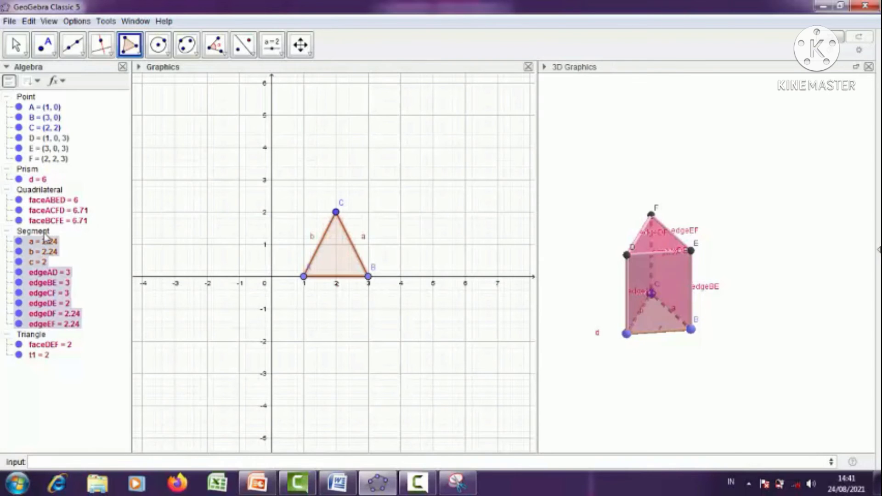
pyautogui.rightClick(46, 238)
pyautogui.click(72, 277)
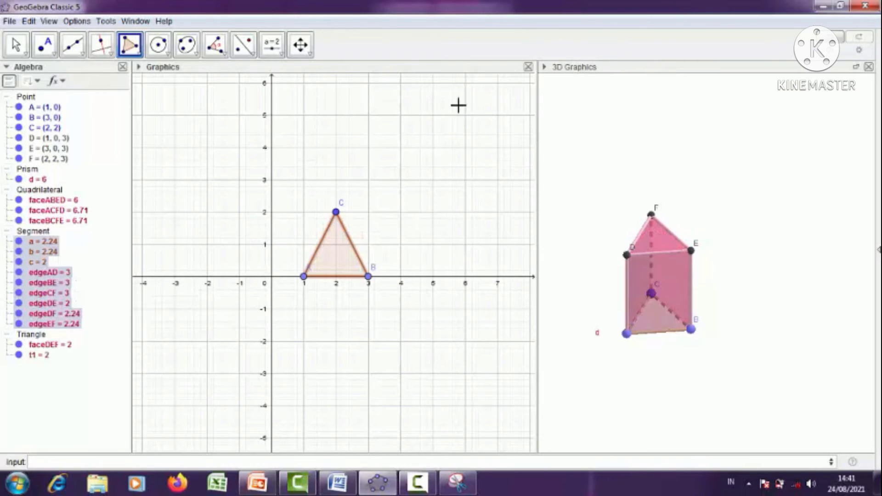
# Widen the 3D Graphics view and create the unfolded net of the triangular prism with the Net tool.
pyautogui.moveTo(538, 160); pyautogui.dragTo(462, 151)
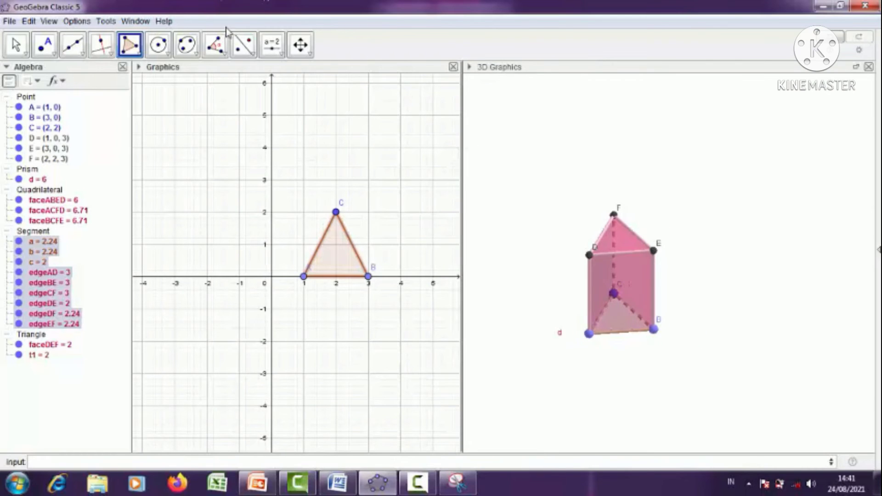
pyautogui.click(243, 45)
pyautogui.click(278, 295)
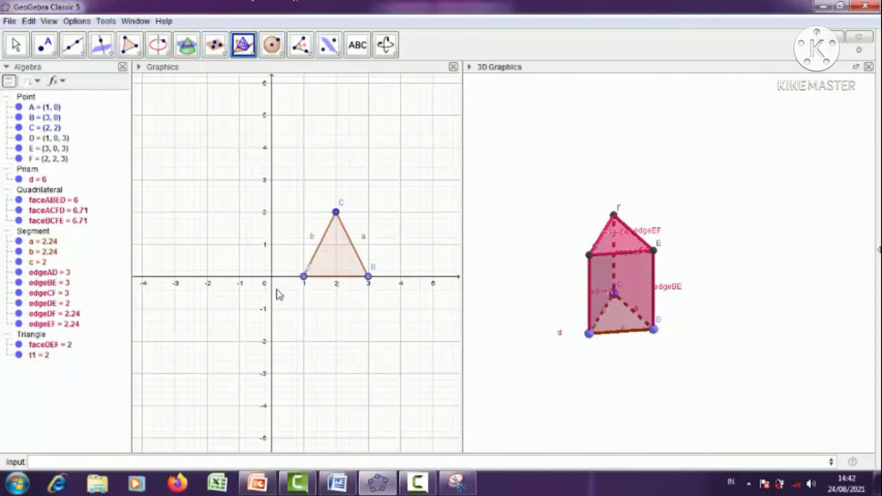
pyautogui.click(644, 277)
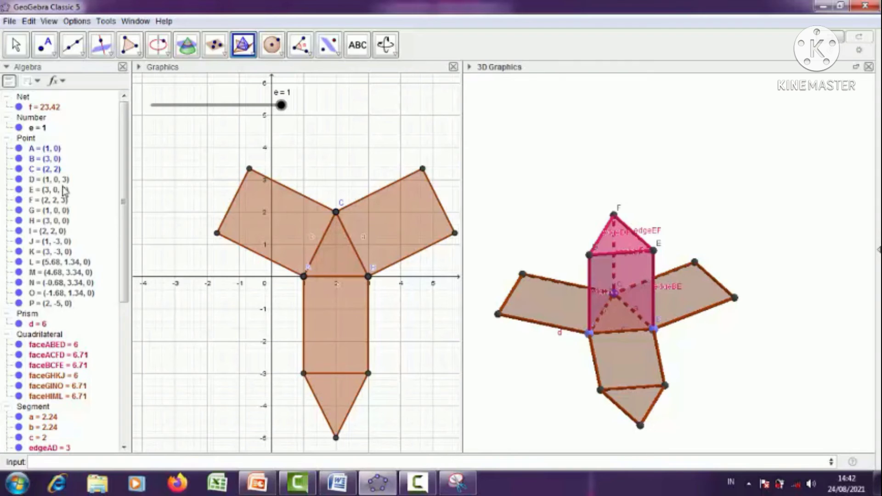
# Select all segments, including those of the net, and hide their labels.
pyautogui.click(42, 410)
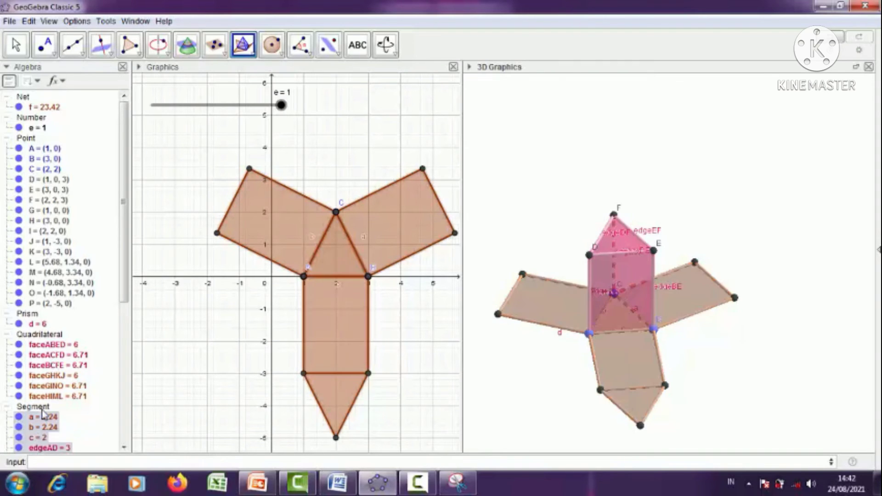
pyautogui.rightClick(42, 414)
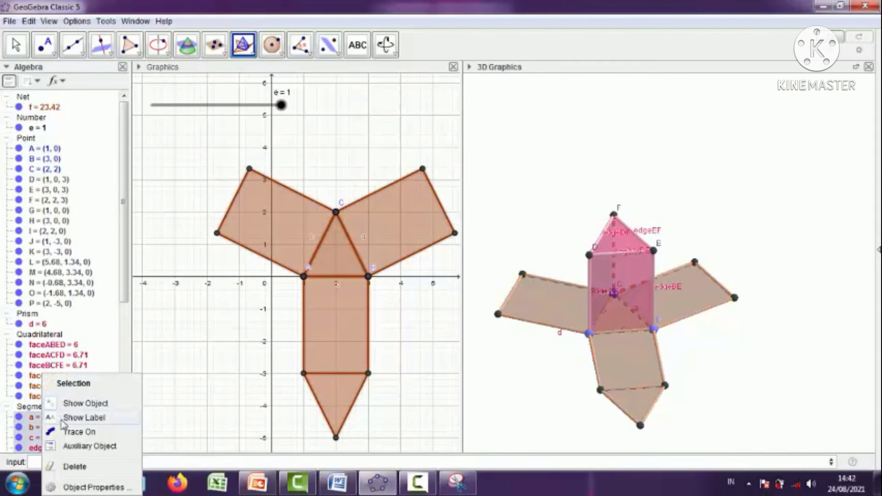
pyautogui.click(62, 419)
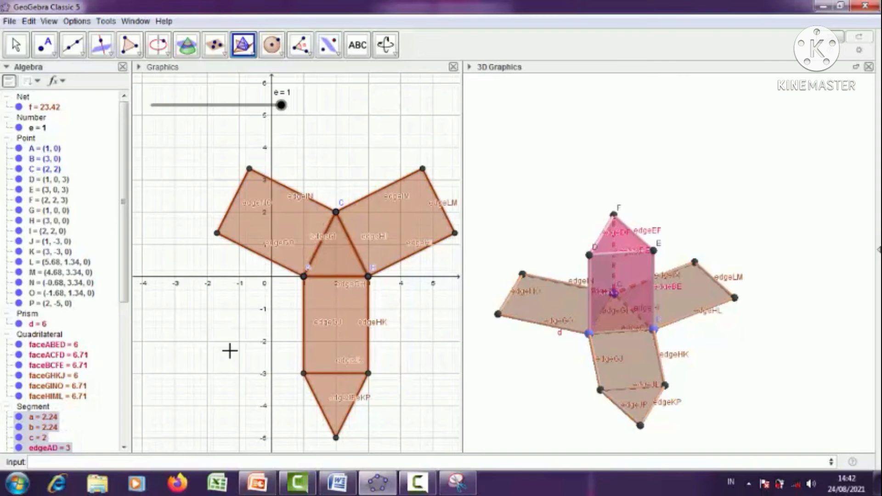
pyautogui.rightClick(58, 419)
pyautogui.click(77, 418)
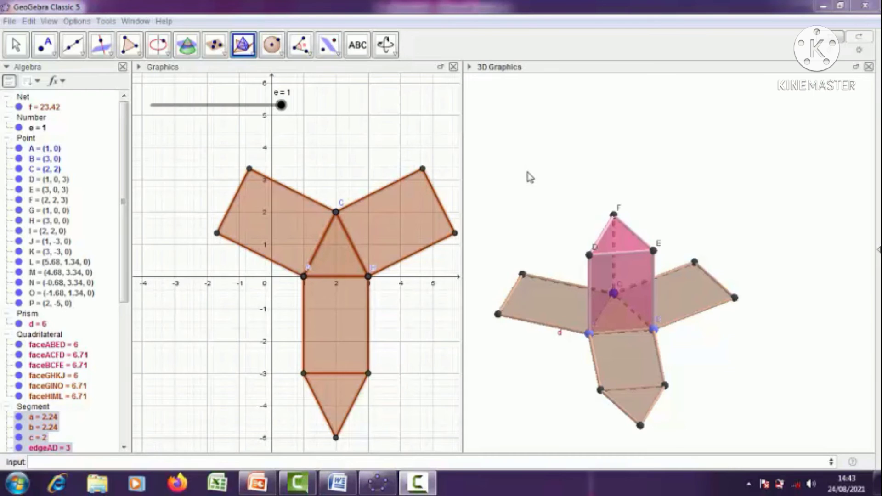
# Open Snipping Tool and capture the triangular prism with its unfolded net in the 3D Graphics view.
pyautogui.click(18, 483)
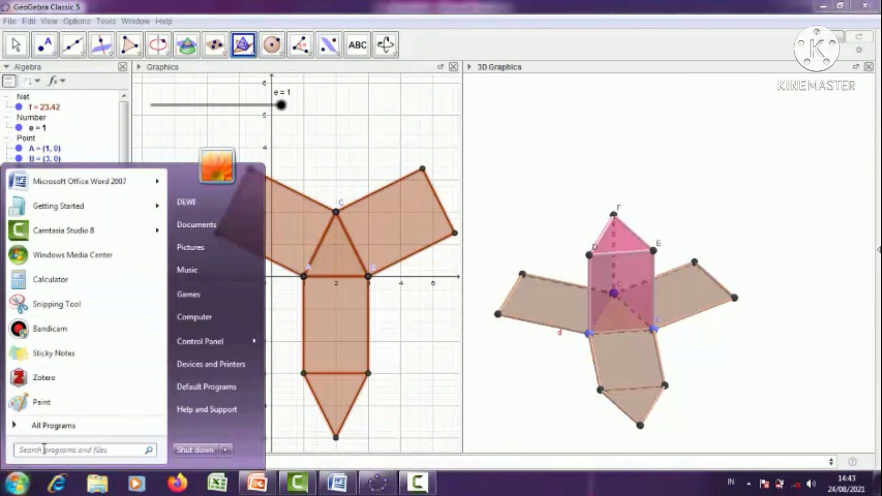
pyautogui.write('s')
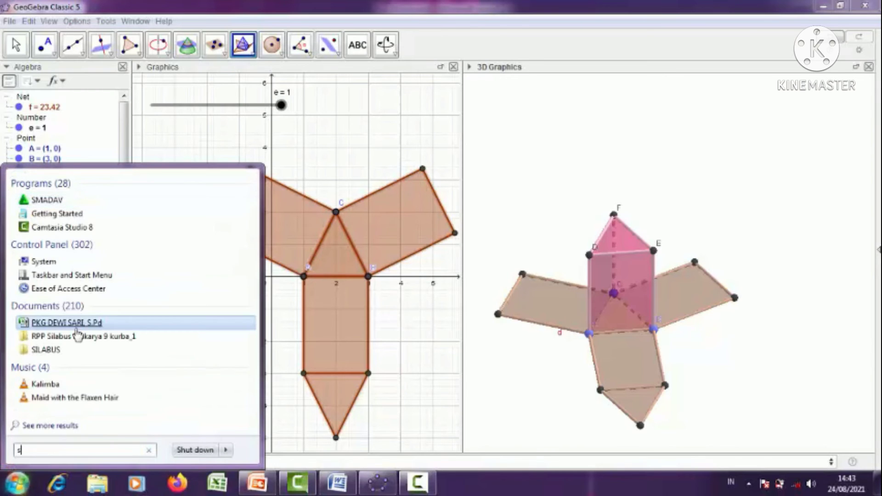
pyautogui.write('nip')
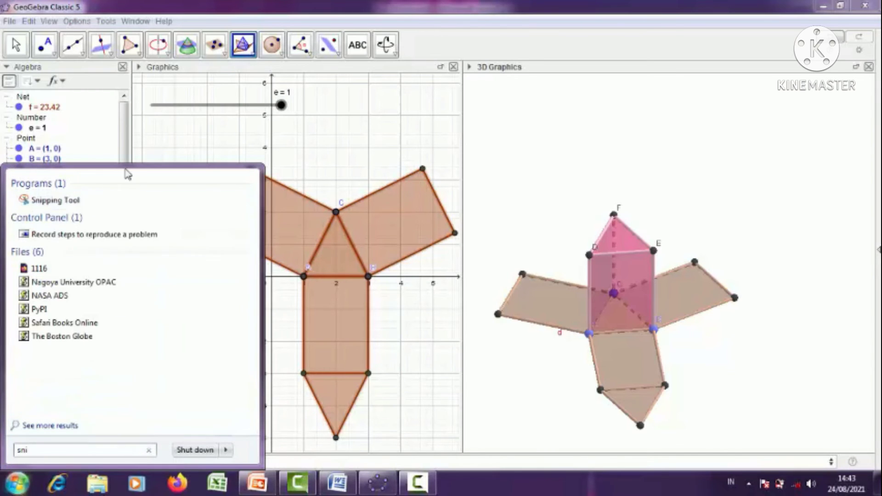
pyautogui.click(108, 205)
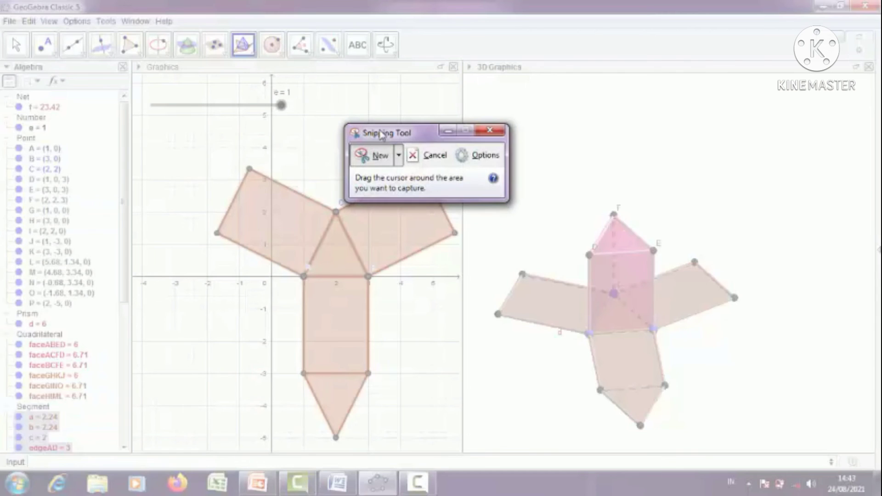
pyautogui.moveTo(422, 129); pyautogui.dragTo(388, 90)
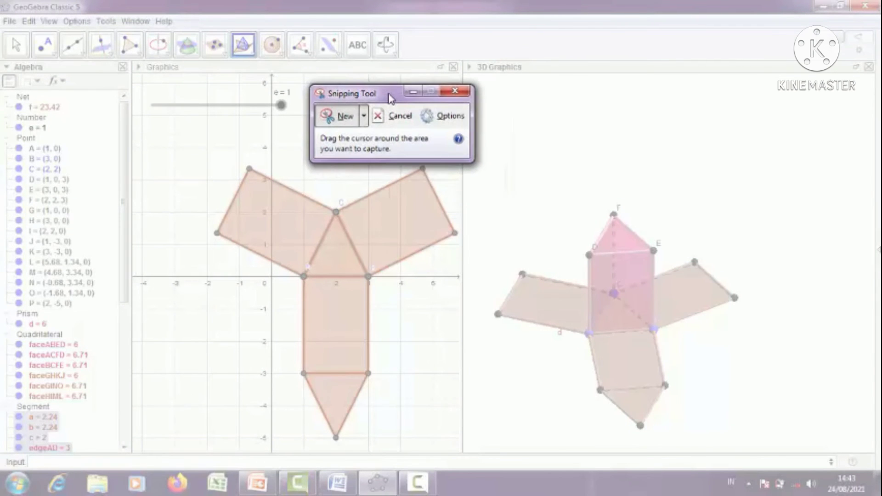
pyautogui.moveTo(472, 170); pyautogui.dragTo(823, 442)
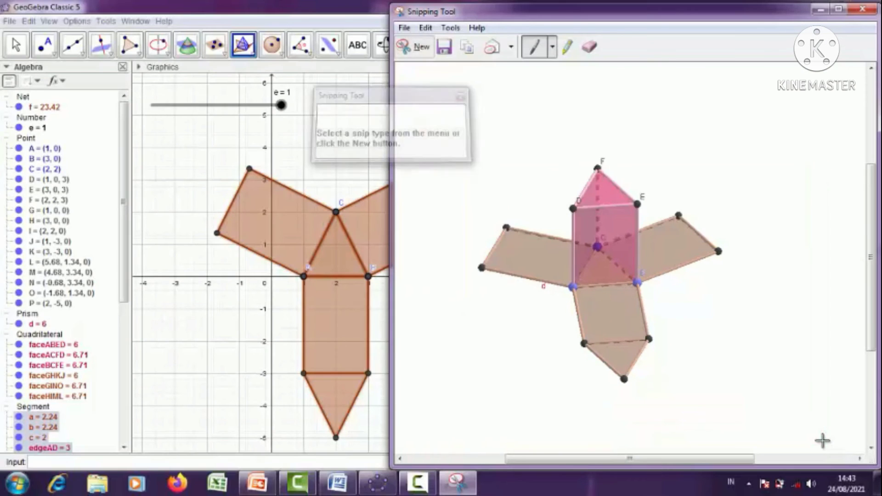
# Save the captured triangular prism image as a PNG named Prisma in the Pictures library.
pyautogui.click(404, 28)
pyautogui.click(431, 61)
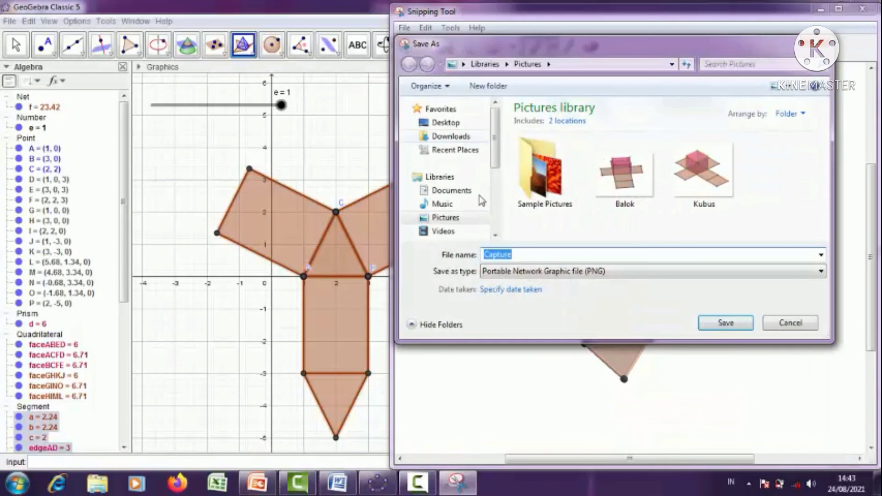
pyautogui.write('Prisma')
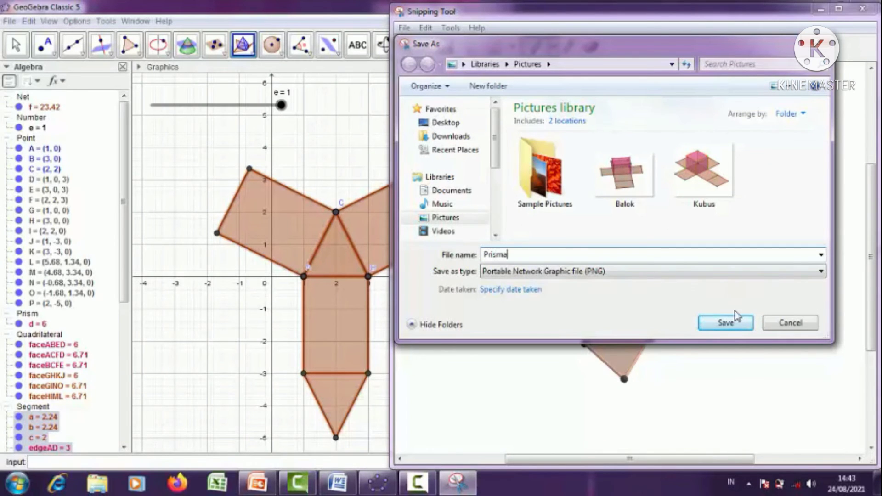
pyautogui.click(731, 324)
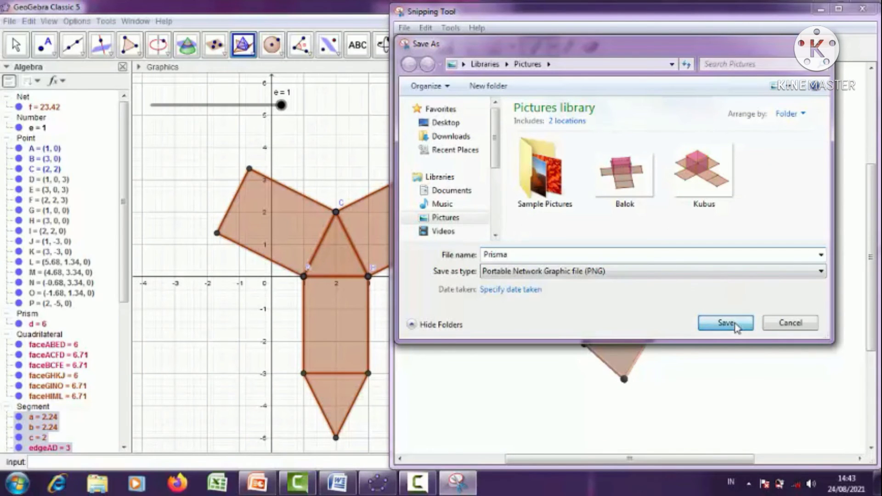
# Switch to Word and insert the Prisma picture from the Pictures library below the rectangular prism image.
pyautogui.click(338, 482)
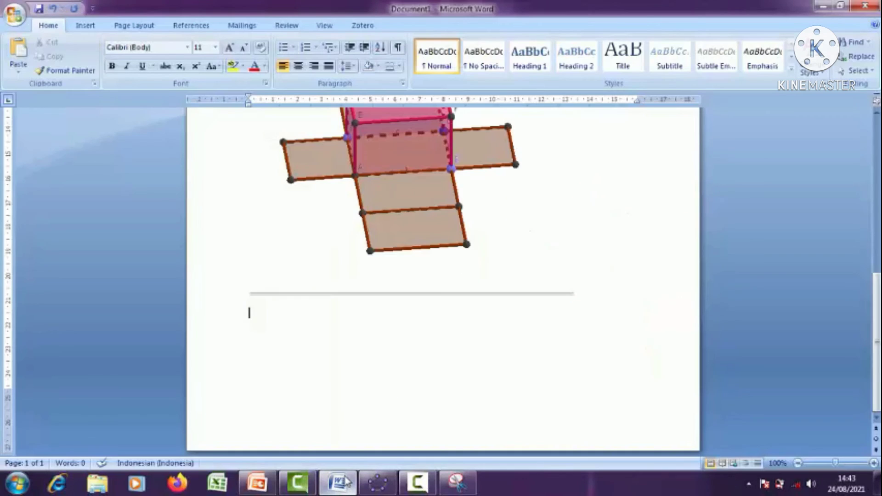
pyautogui.click(87, 26)
pyautogui.click(135, 64)
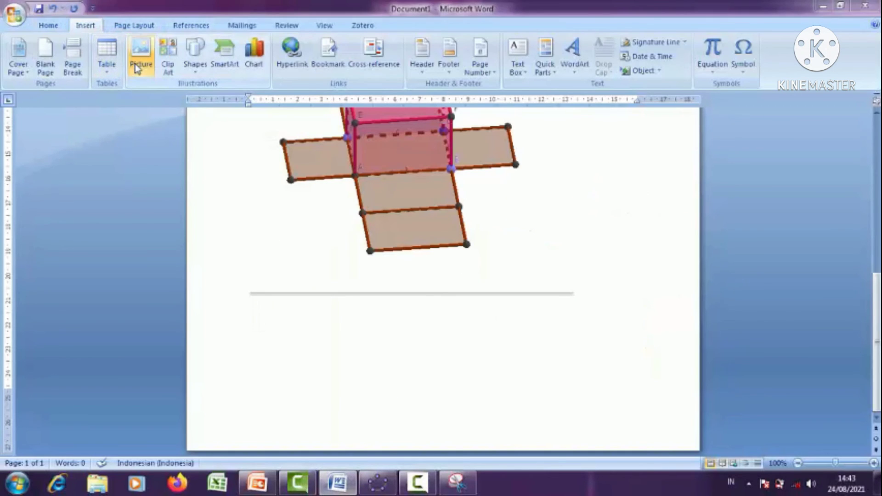
pyautogui.click(380, 166)
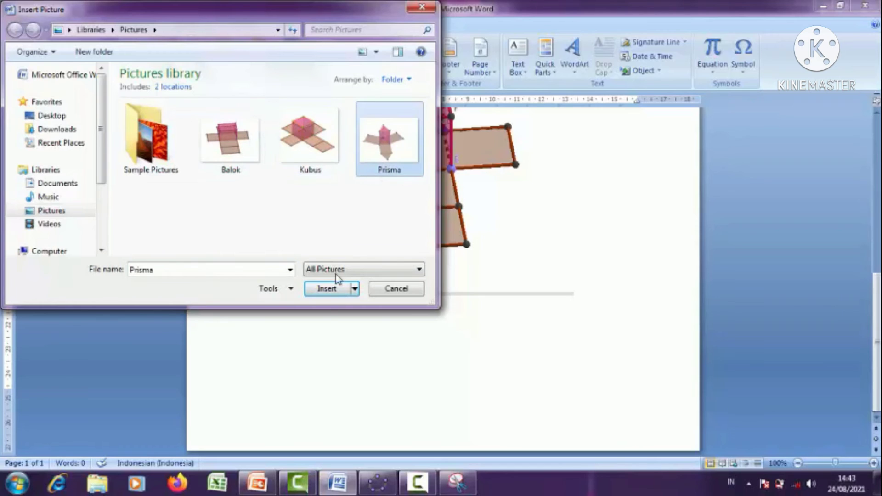
pyautogui.click(327, 289)
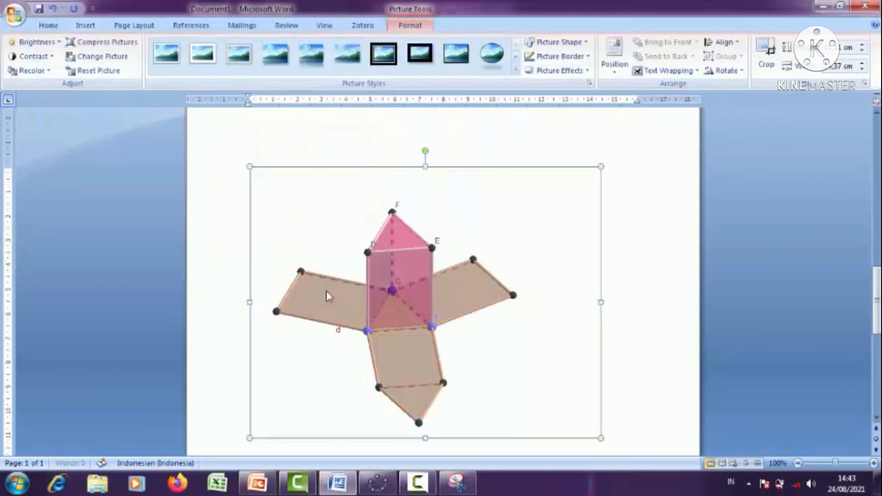
pyautogui.click(631, 341)
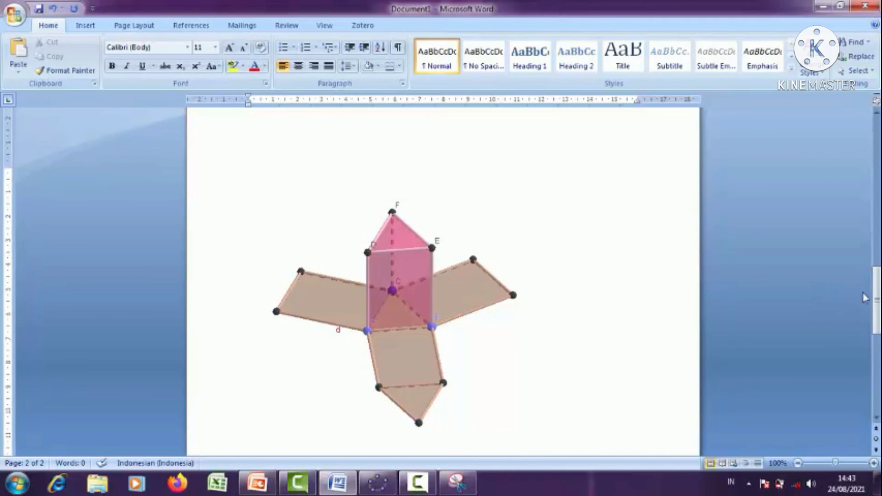
pyautogui.moveTo(878, 298); pyautogui.dragTo(878, 324)
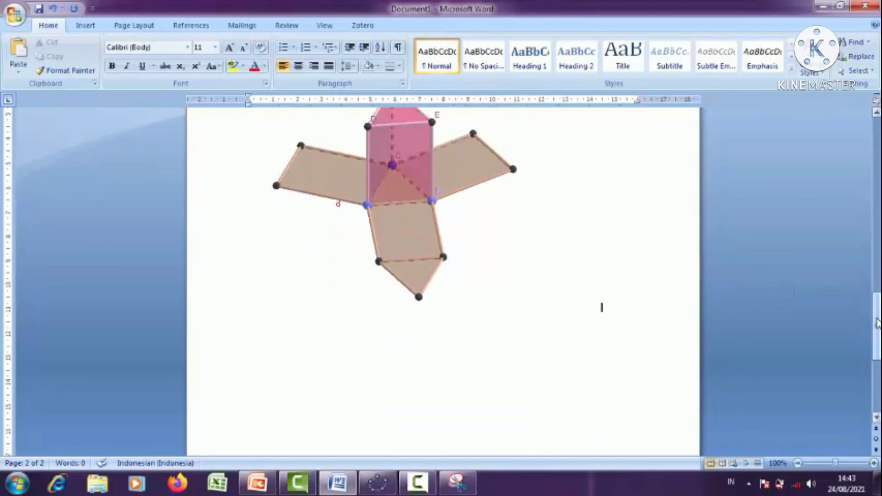
# Switch to GeoGebra and delete the triangular prism, its net and all remaining objects.
pyautogui.click(378, 482)
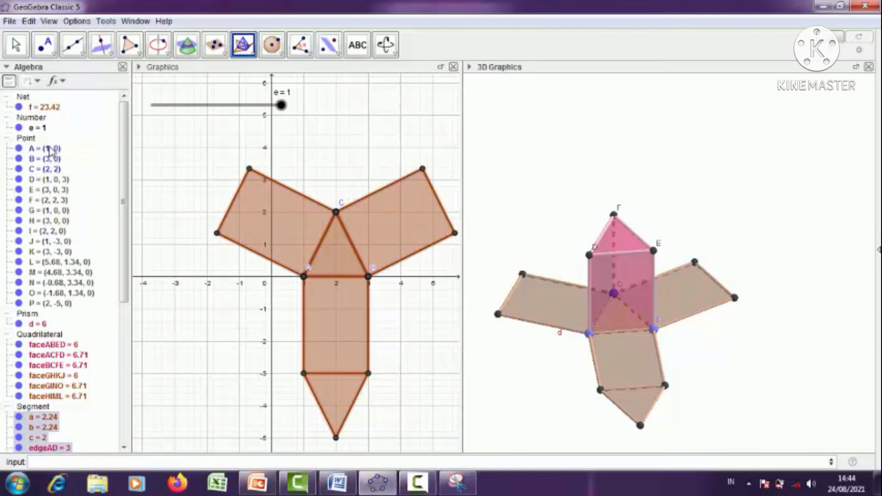
pyautogui.doubleClick(50, 148)
pyautogui.click(55, 159)
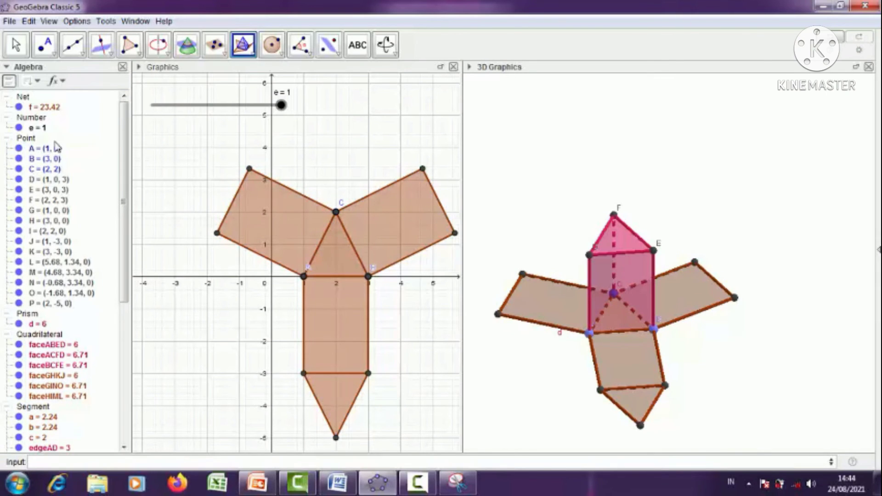
pyautogui.click(55, 108)
pyautogui.press('Delete')
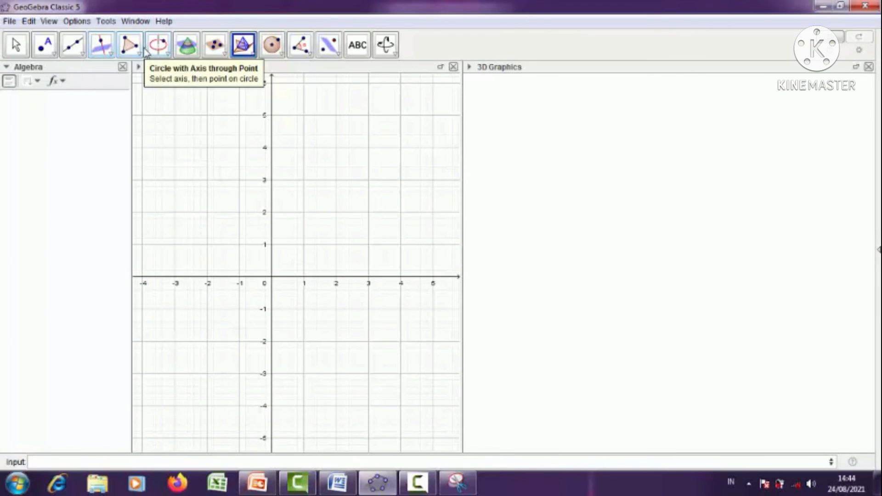
# Draw a rectangle in the Graphics view with the Polygon tool, with vertices (1, 0), (4, 0), (4, 2) and (1, 2).
pyautogui.click(130, 45)
pyautogui.moveTo(153, 55)
pyautogui.click(156, 73)
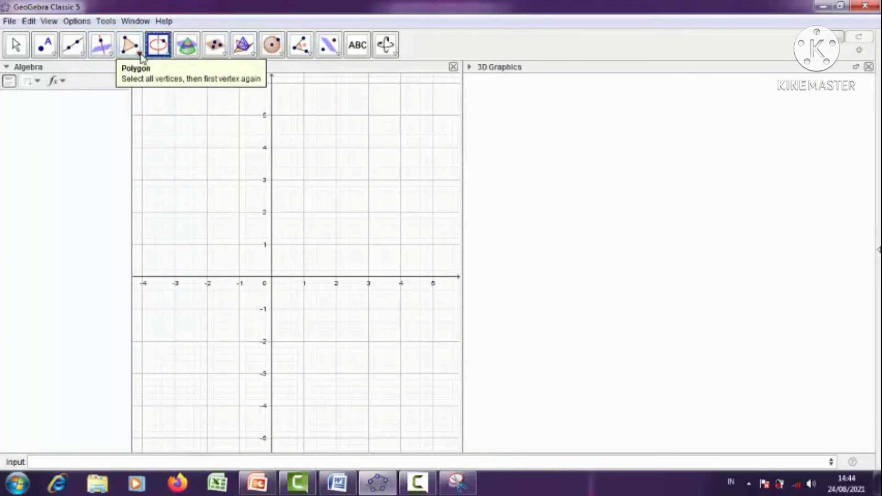
pyautogui.click(140, 54)
pyautogui.click(156, 73)
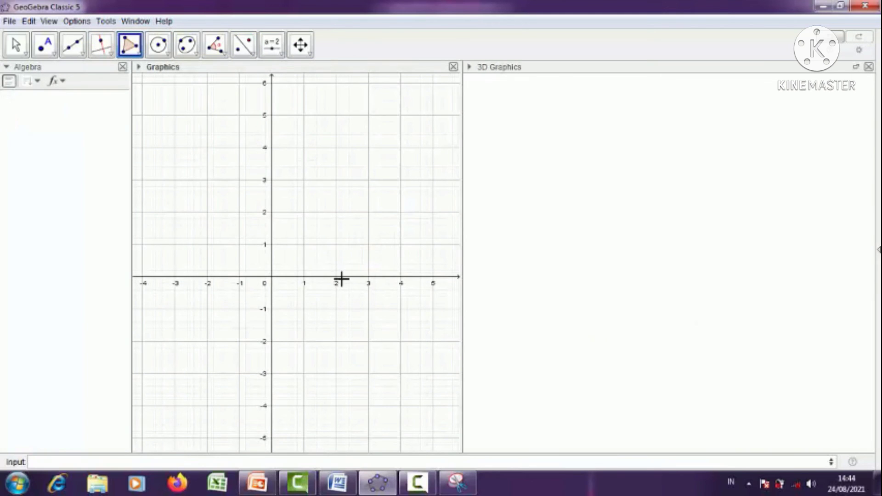
pyautogui.click(304, 276)
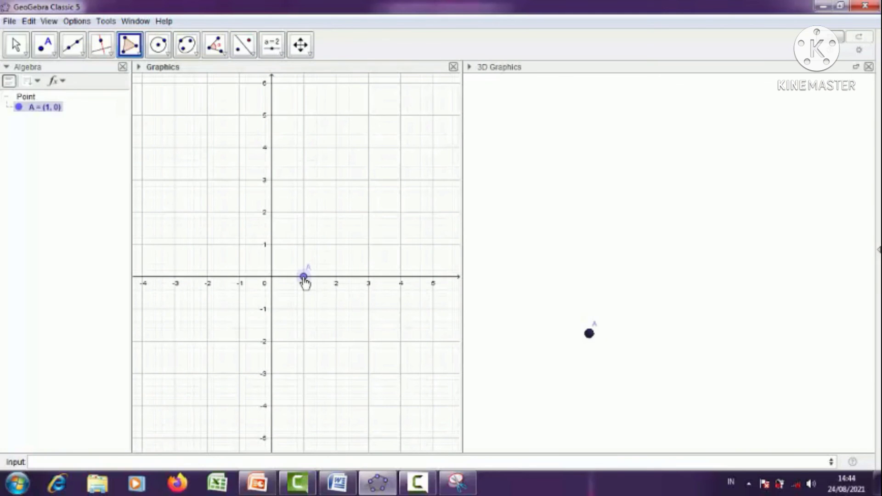
pyautogui.click(401, 277)
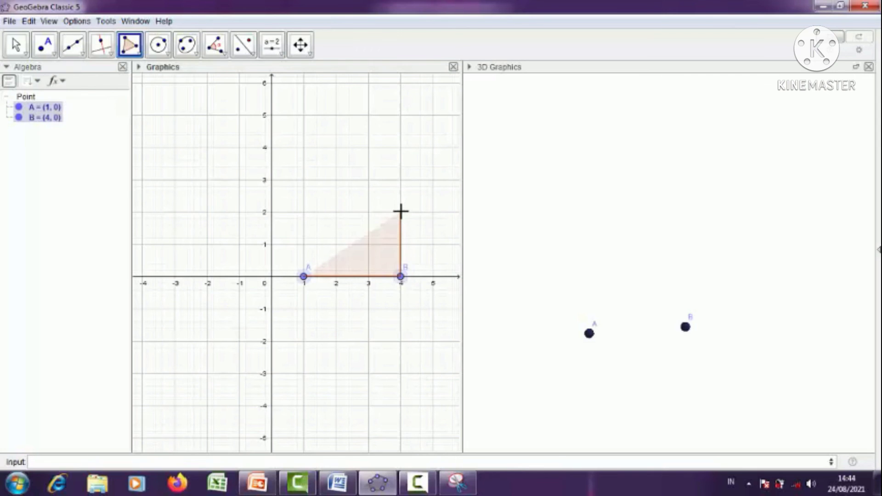
pyautogui.click(401, 211)
pyautogui.click(304, 212)
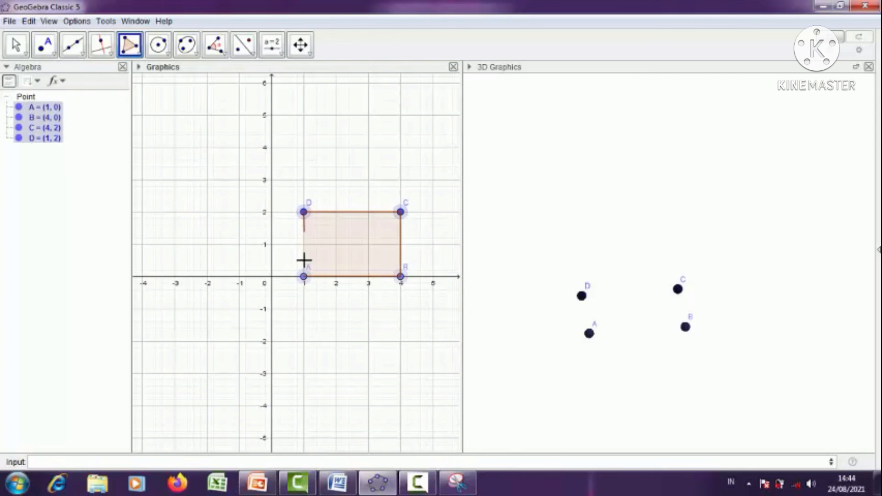
pyautogui.click(304, 277)
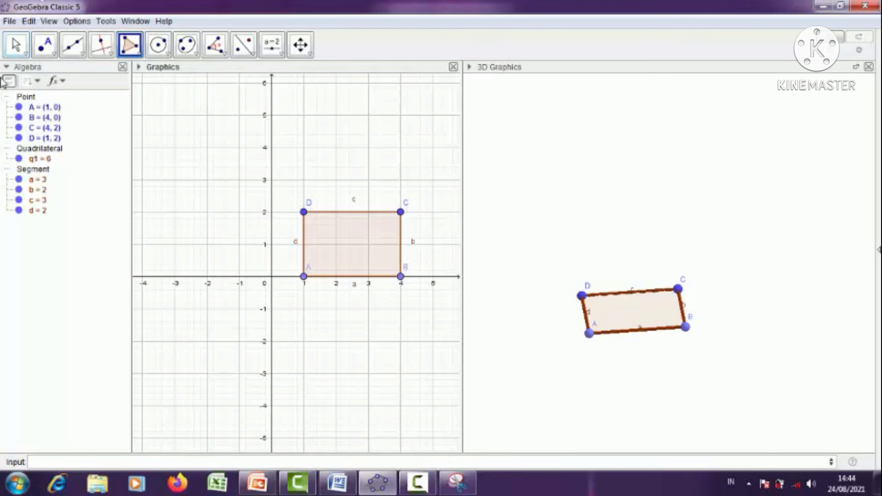
# Create a pyramid of height 3 on the rectangle with the command Pyramid(q1, 3).
pyautogui.click(15, 46)
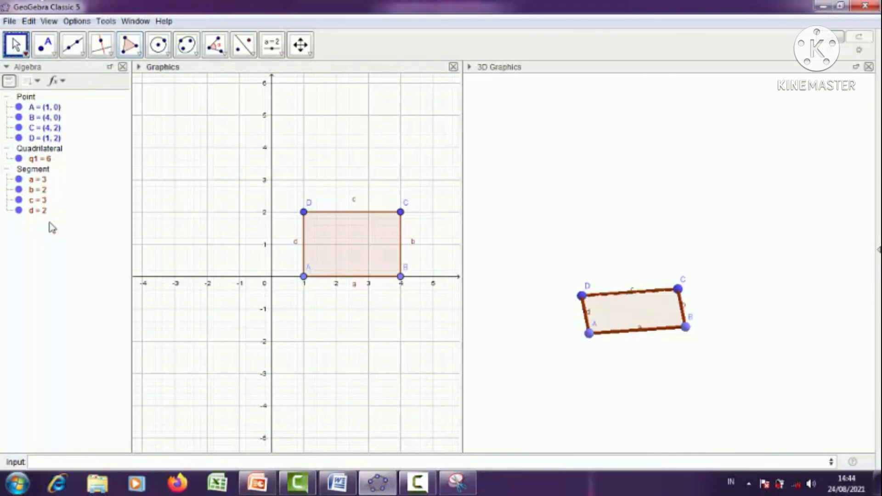
pyautogui.click(51, 463)
pyautogui.write('pyram')
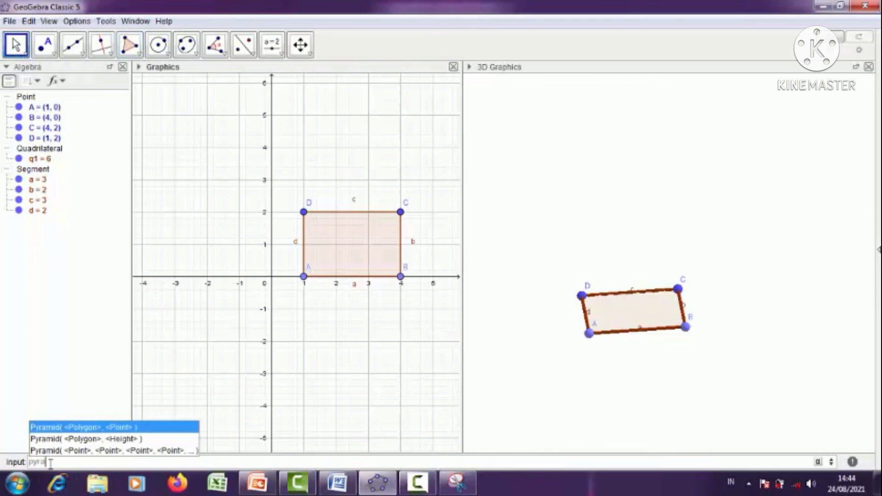
pyautogui.click(81, 440)
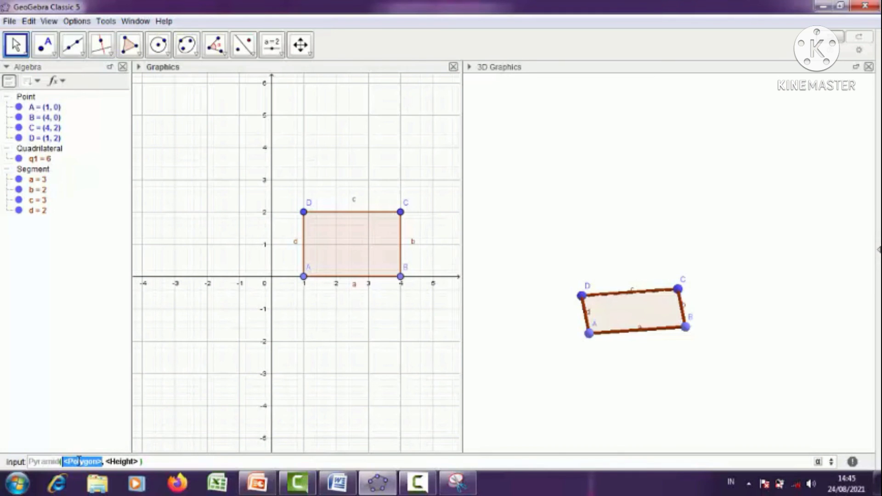
pyautogui.write('q1')
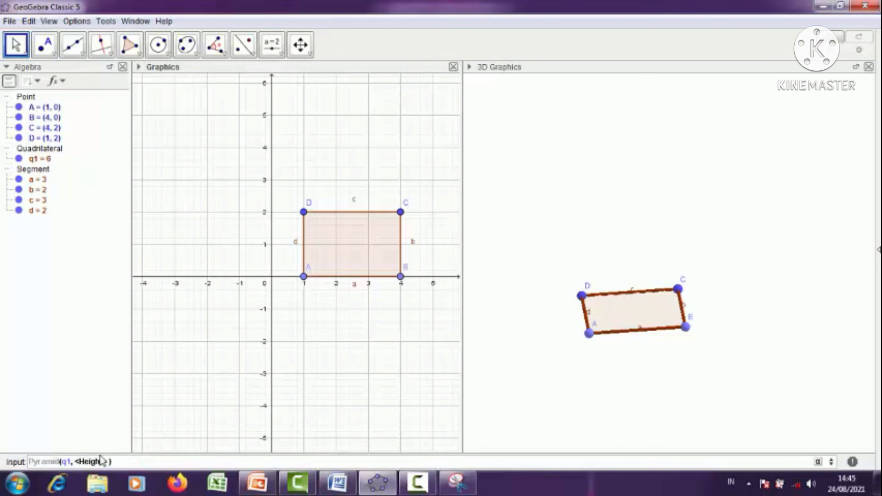
pyautogui.press('BackSpace')
pyautogui.write('3')
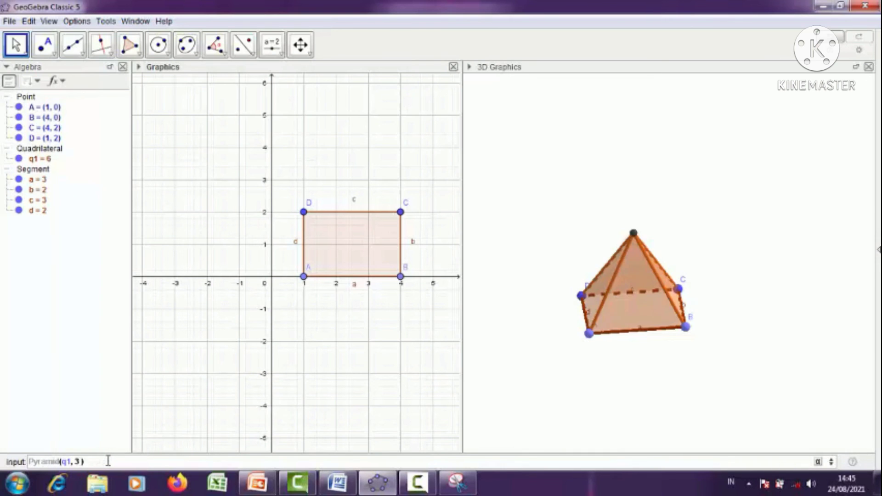
pyautogui.press('Return')
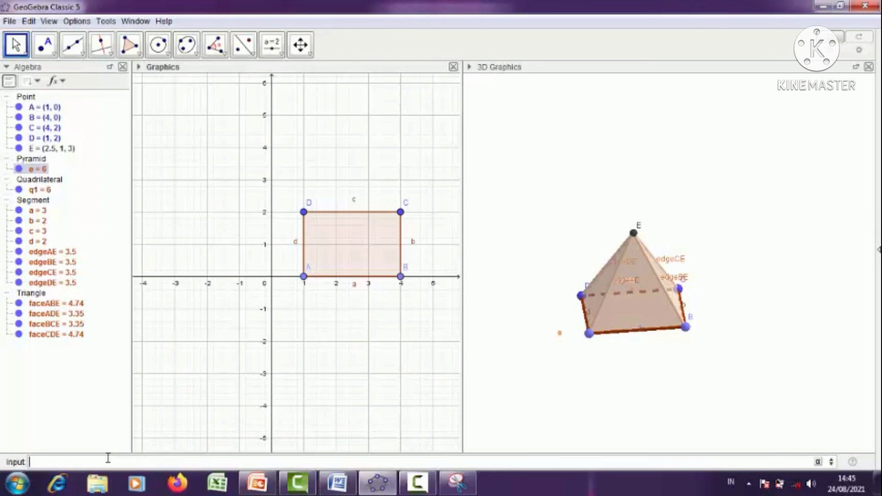
# Select all segments of the pyramid and its base and hide their labels.
pyautogui.click(43, 203)
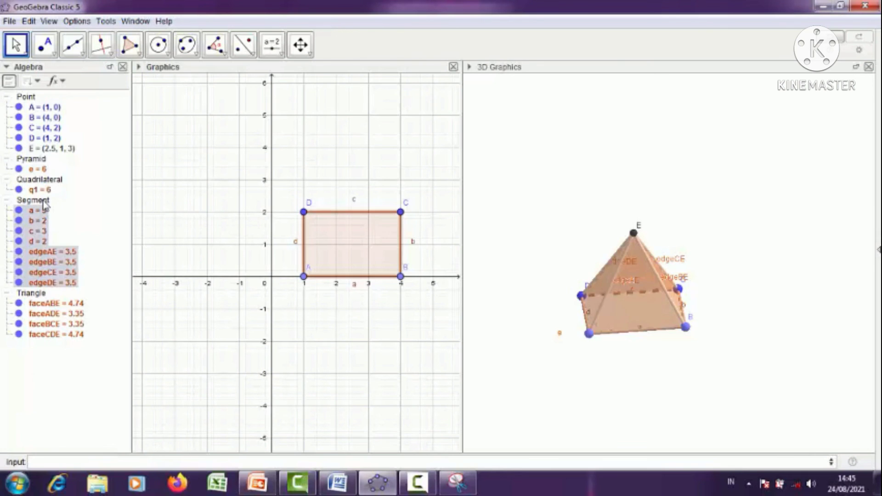
pyautogui.rightClick(43, 203)
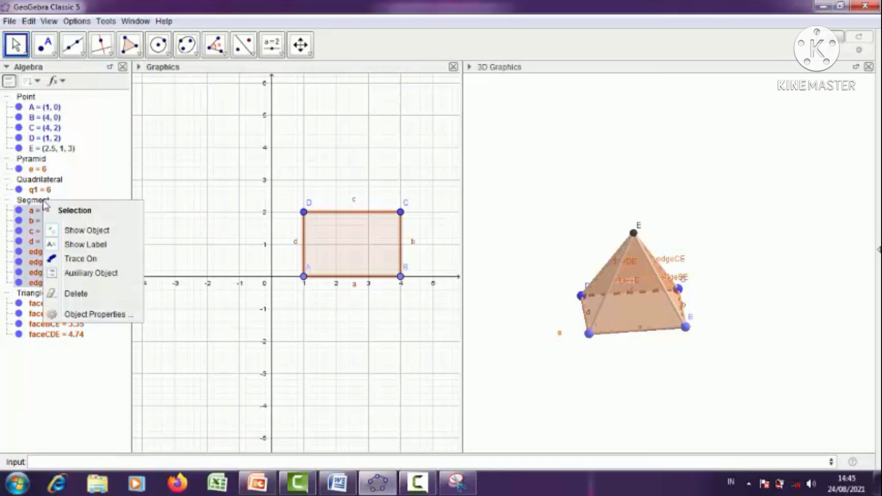
pyautogui.click(72, 244)
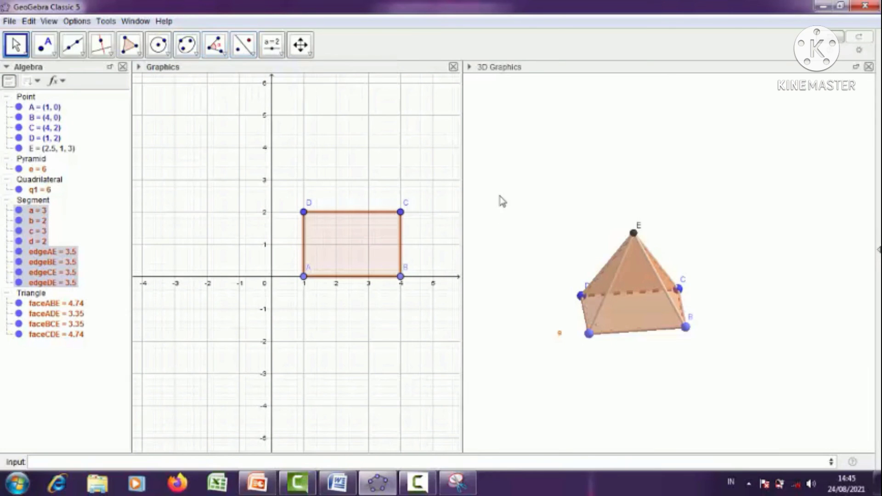
# Create the unfolded net of the pyramid in the 3D Graphics view with the Net tool.
pyautogui.click(548, 195)
pyautogui.click(253, 54)
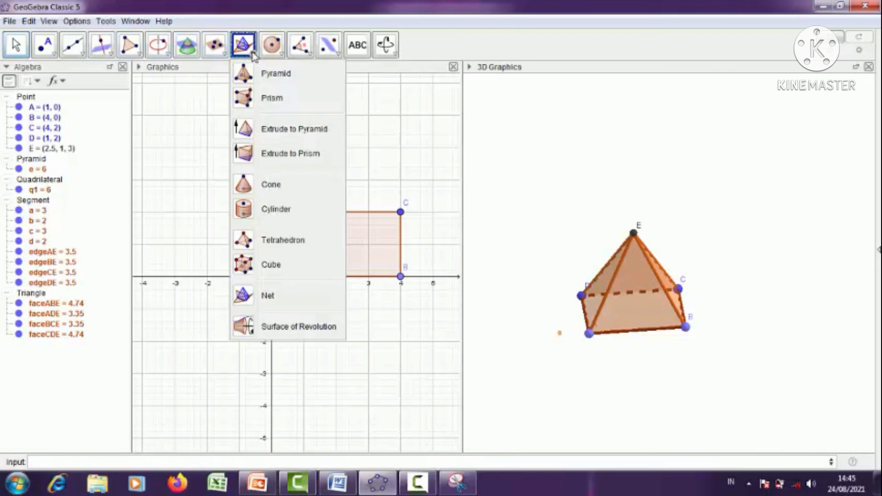
pyautogui.click(271, 298)
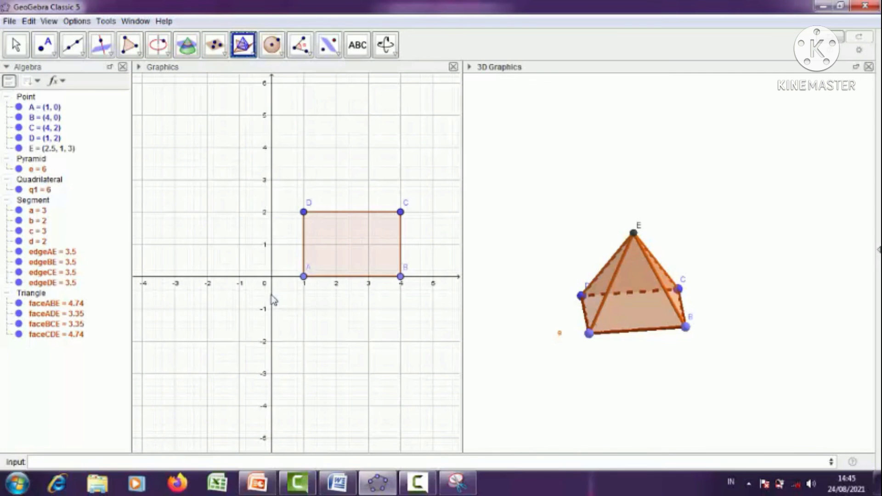
pyautogui.click(632, 308)
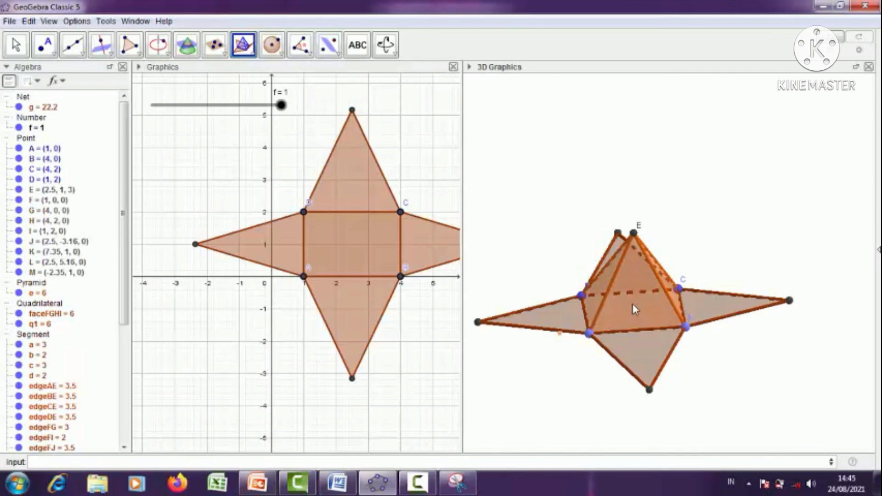
# Switch to Snipping Tool and take a new capture of the pyramid with its unfolded net in the 3D Graphics view.
pyautogui.click(18, 47)
pyautogui.moveTo(642, 178); pyautogui.dragTo(600, 181)
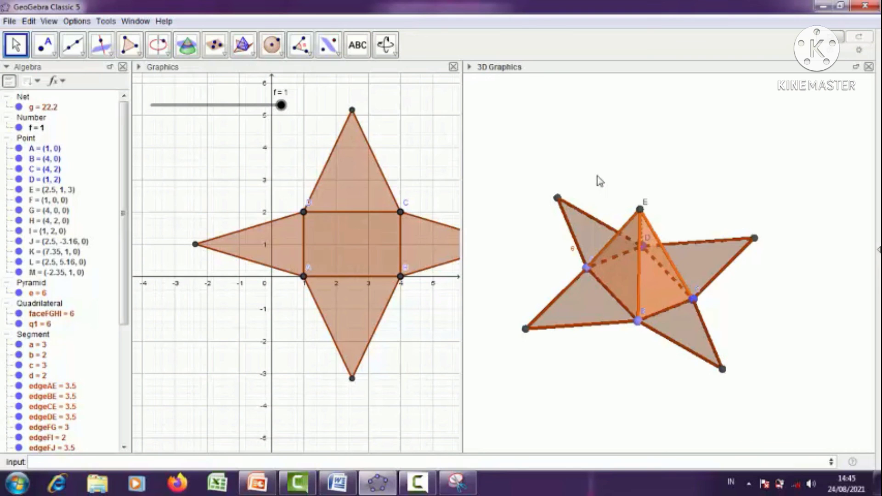
pyautogui.click(460, 488)
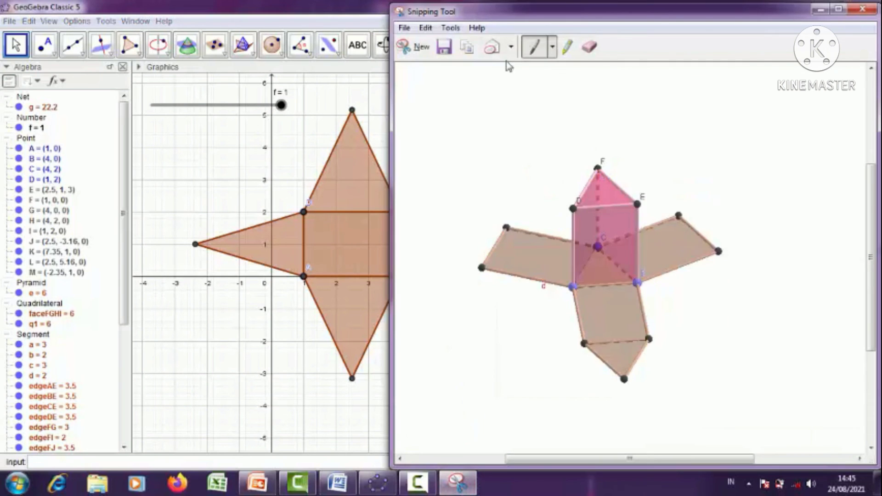
pyautogui.click(417, 46)
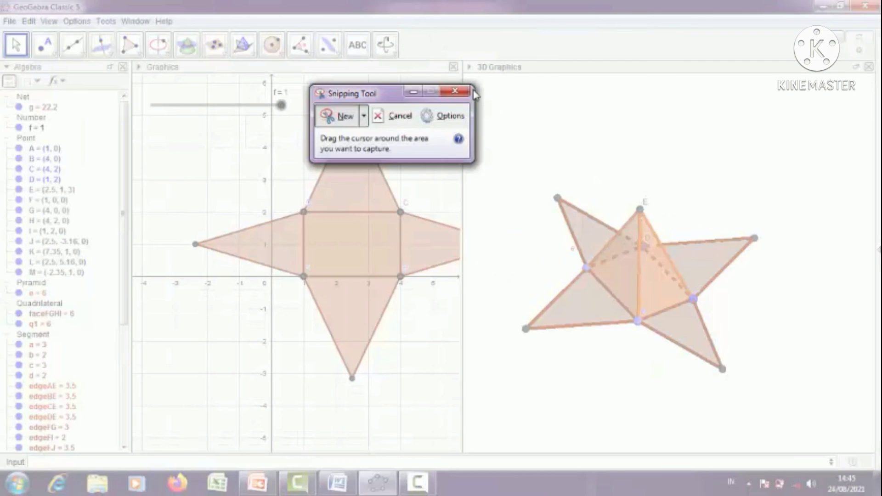
pyautogui.moveTo(500, 123); pyautogui.dragTo(804, 416)
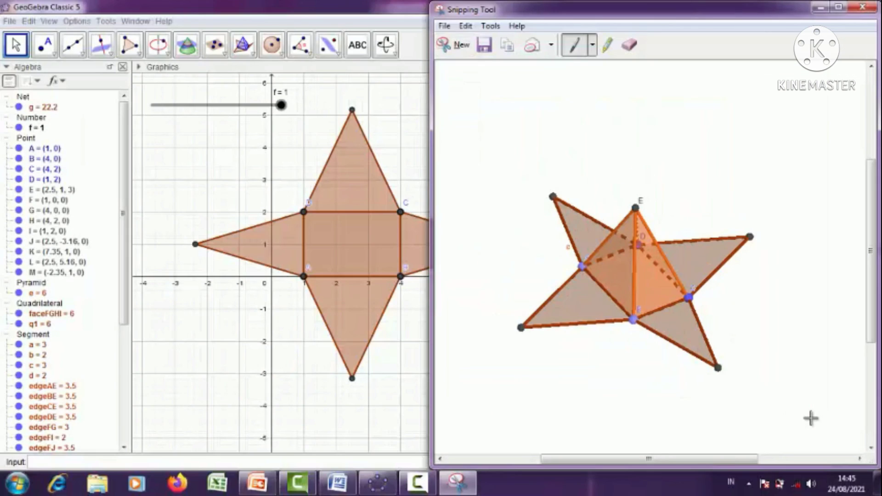
# Save the pyramid capture as a PNG file named Limas in the Pictures library.
pyautogui.click(444, 26)
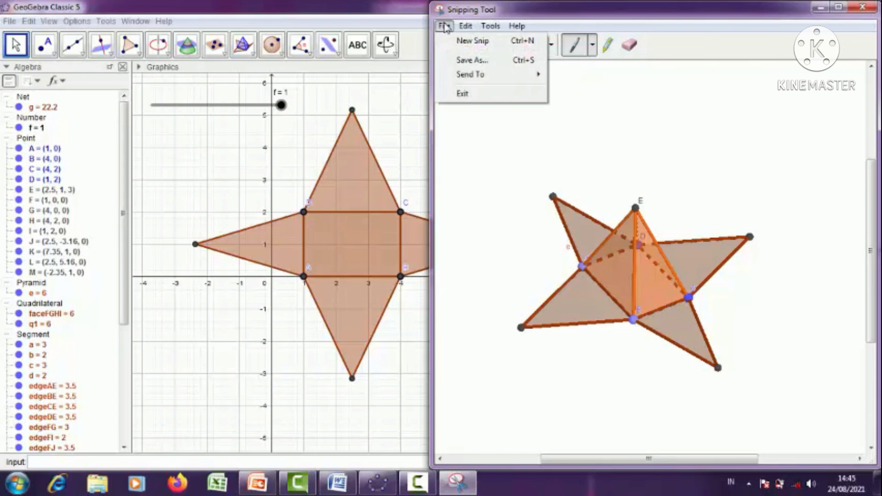
pyautogui.click(471, 60)
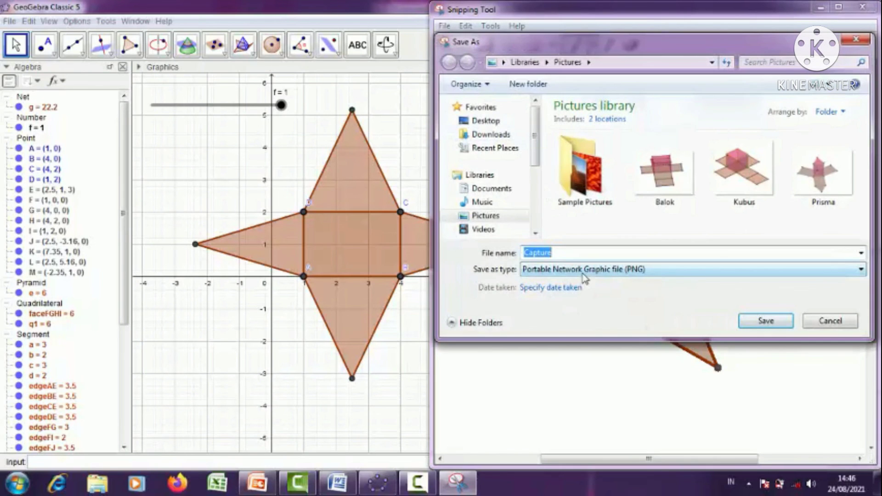
pyautogui.write('Limas')
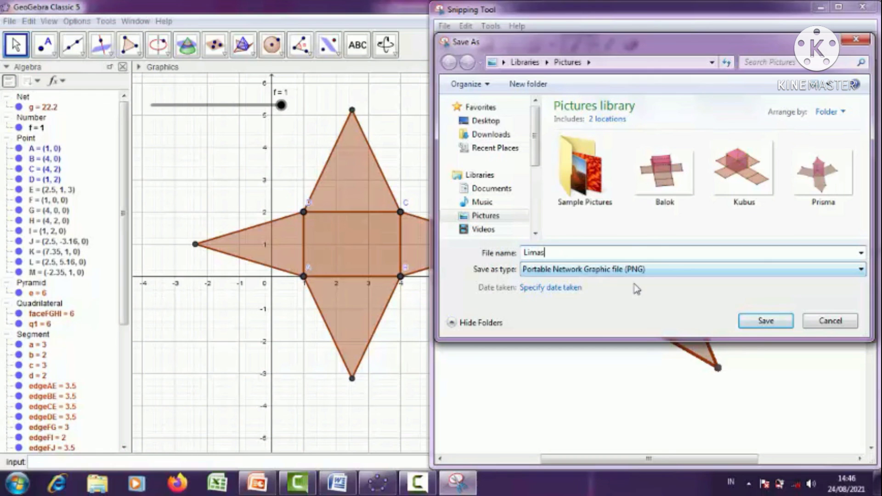
pyautogui.click(767, 323)
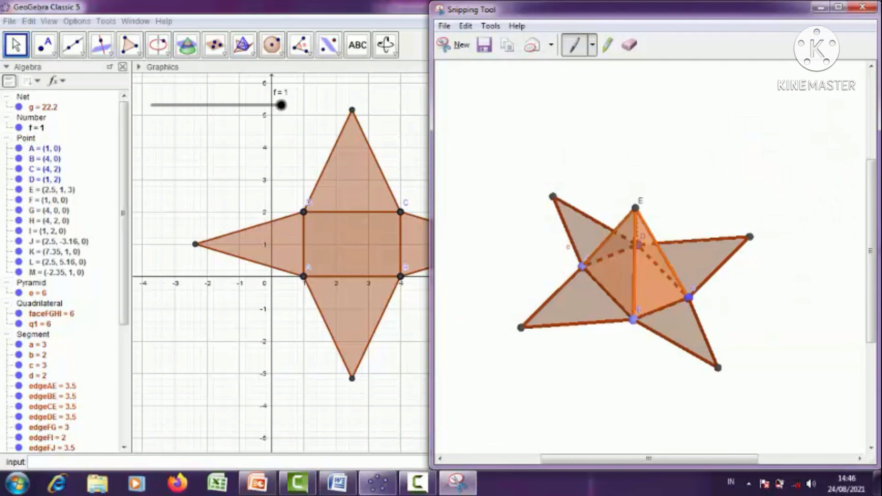
# Switch to Microsoft Word and insert the picture Limas from the Pictures library below the triangular prism image.
pyautogui.click(338, 482)
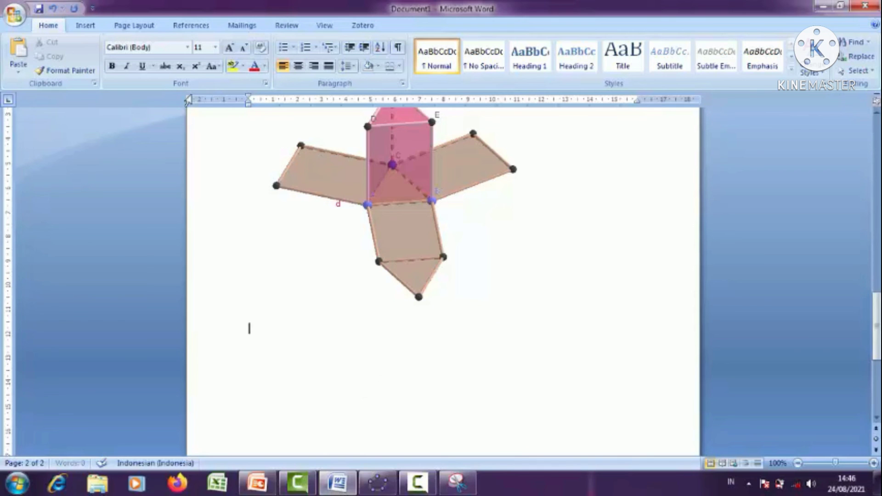
pyautogui.click(86, 25)
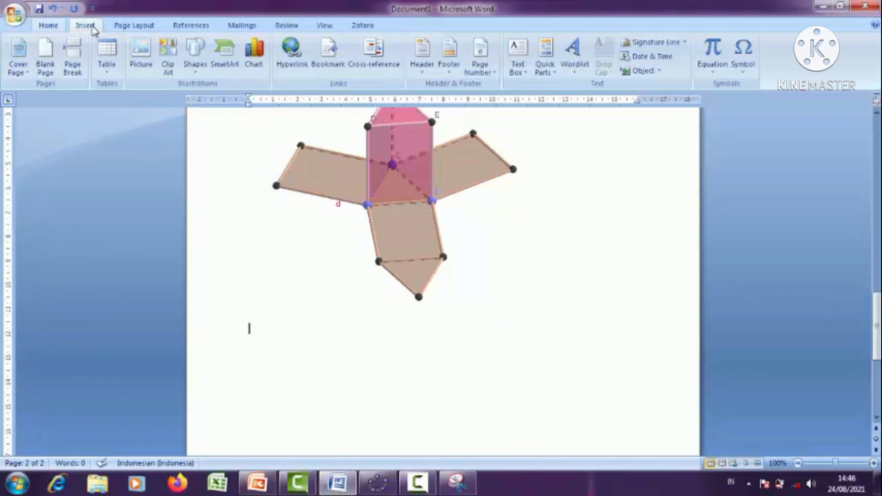
pyautogui.click(154, 80)
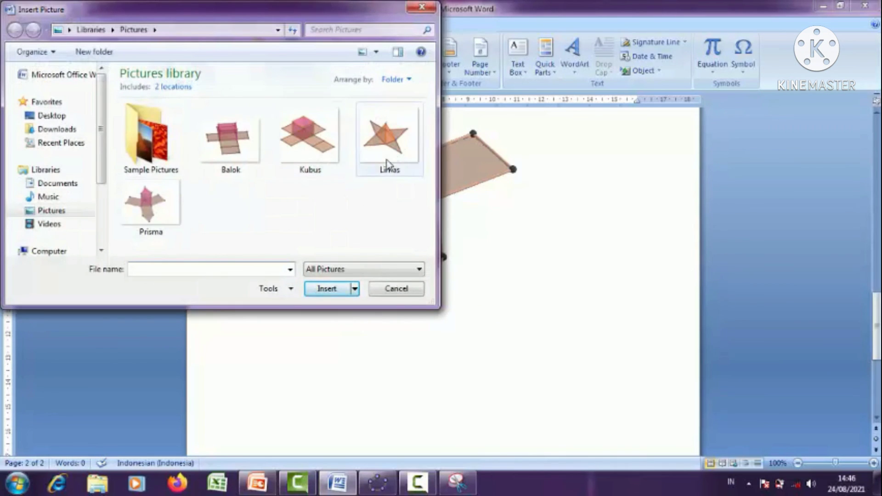
pyautogui.click(385, 163)
pyautogui.click(335, 290)
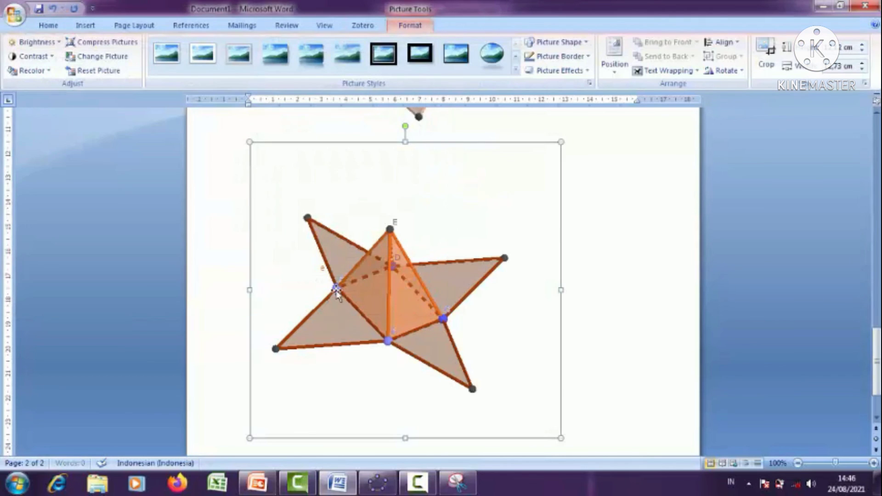